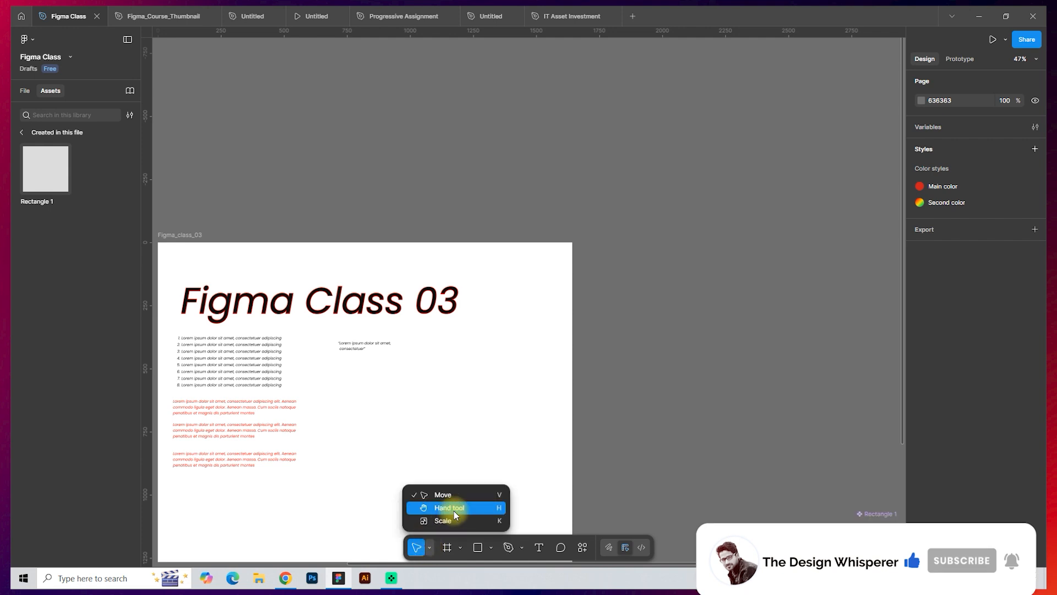
click(460, 547)
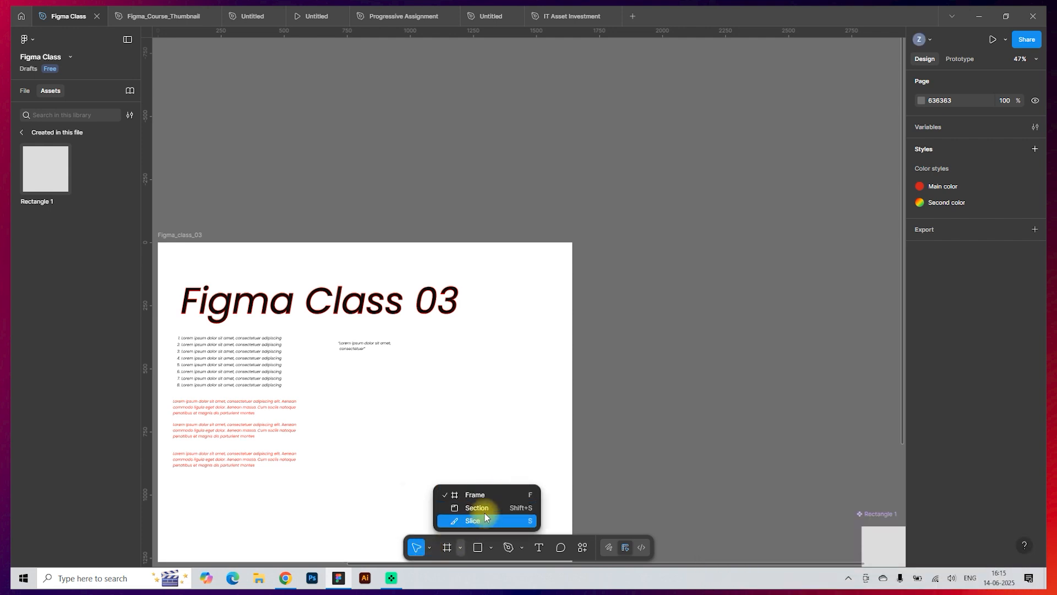
click(490, 548)
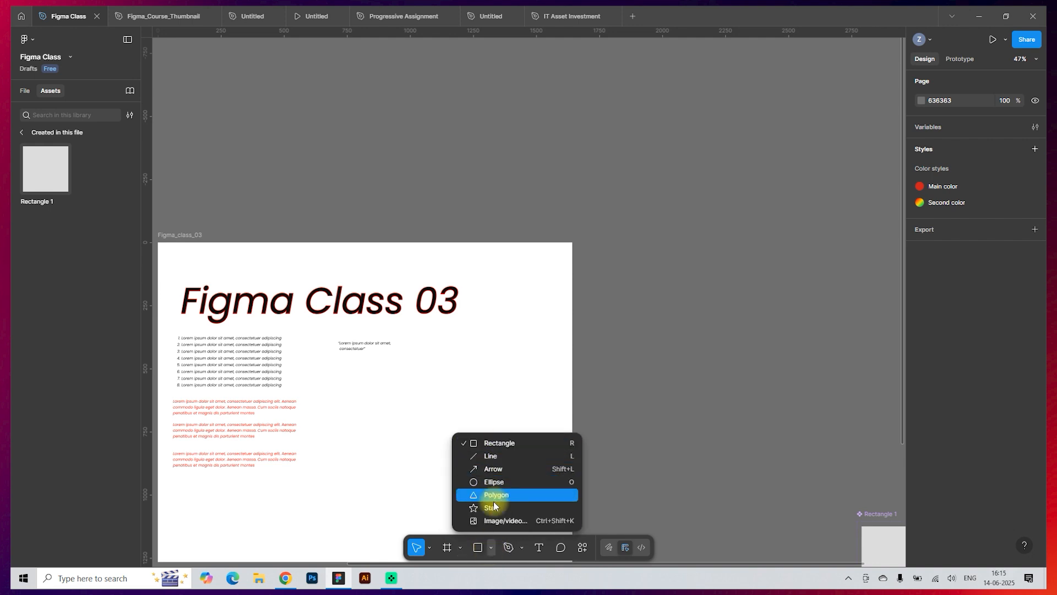
click(521, 547)
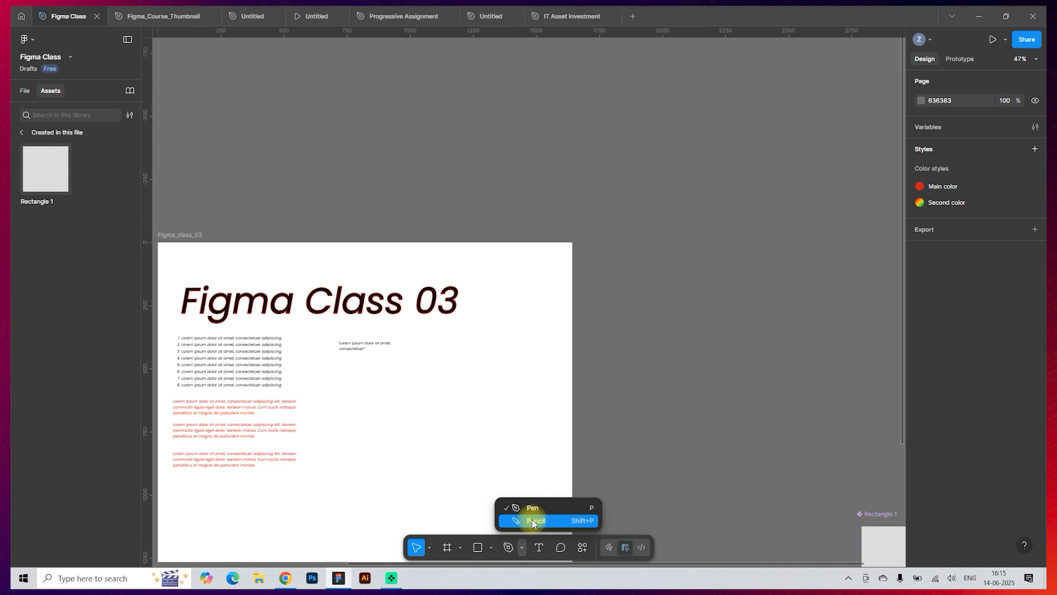
click(609, 473)
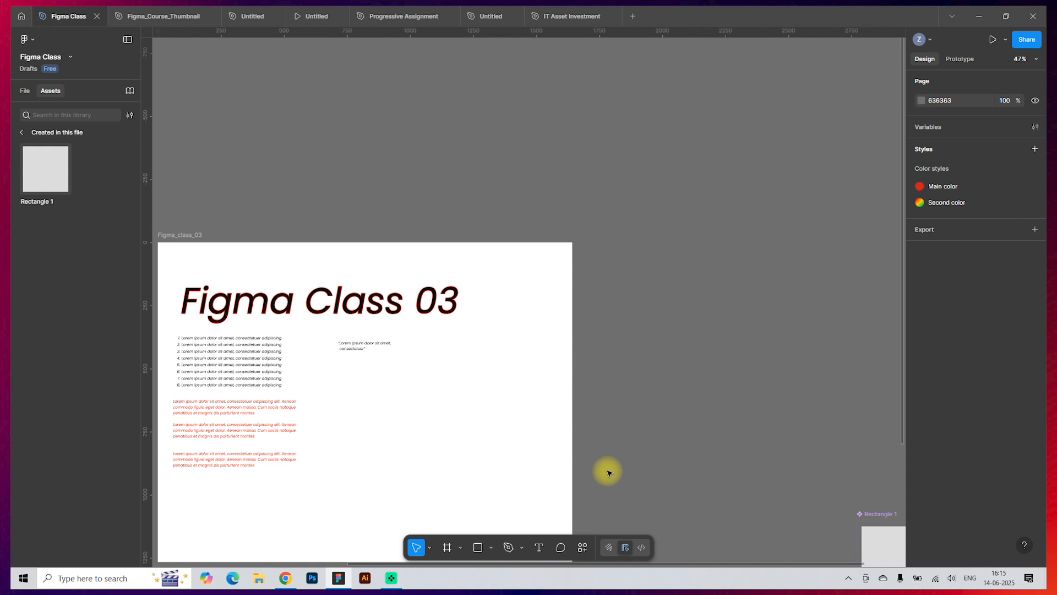
click(539, 548)
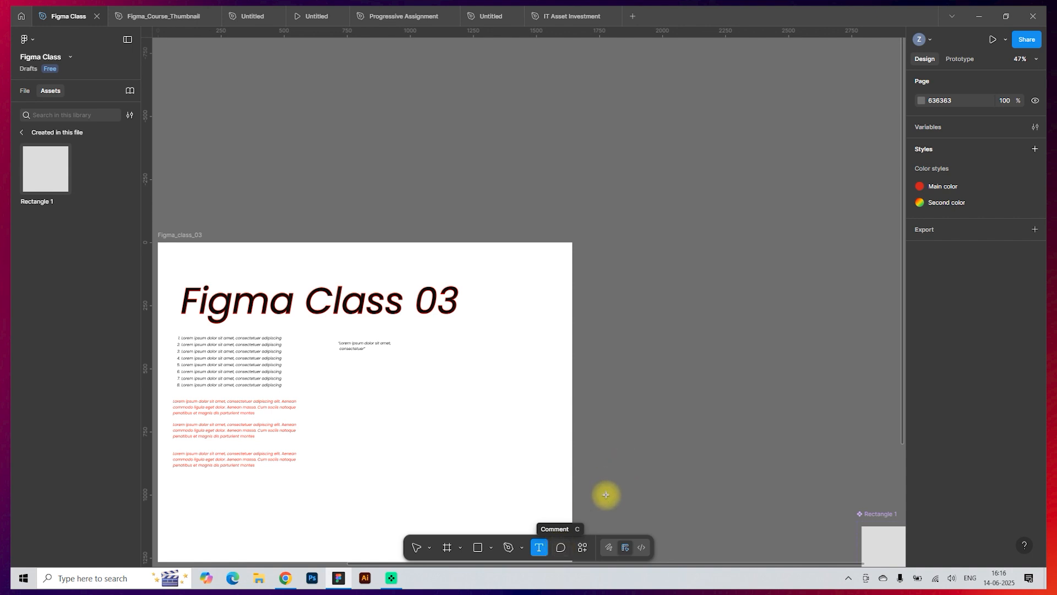
key(c)
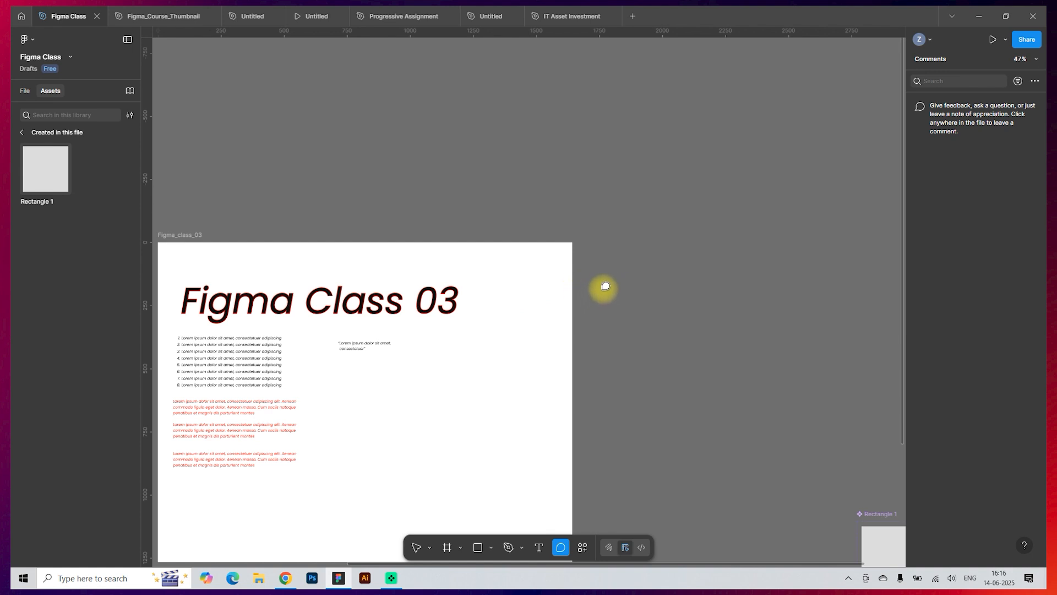
scroll(606, 286, down, 5)
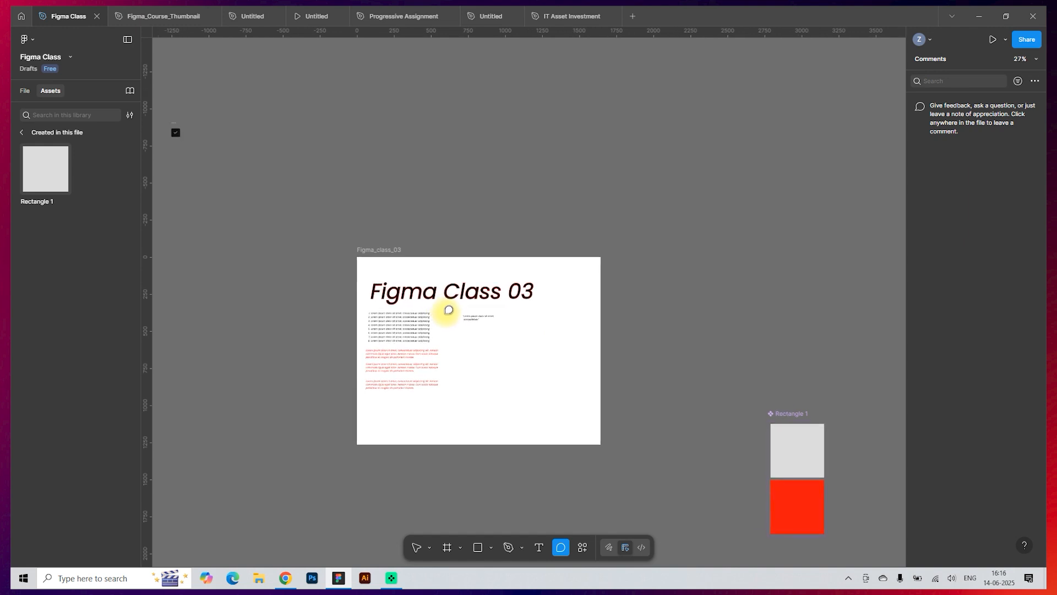
click(417, 549)
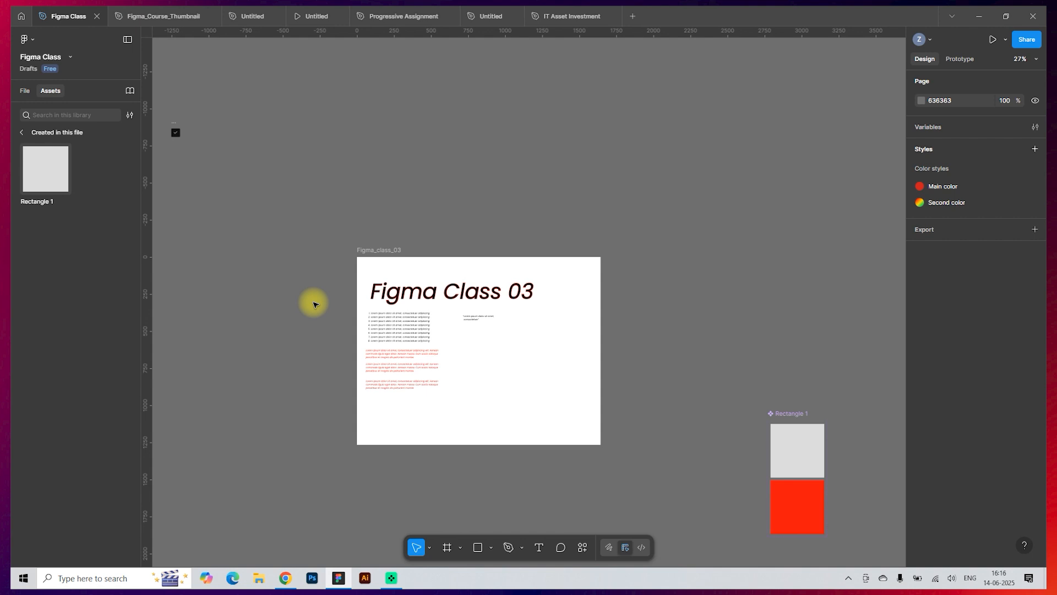
scroll(314, 303, up, 4)
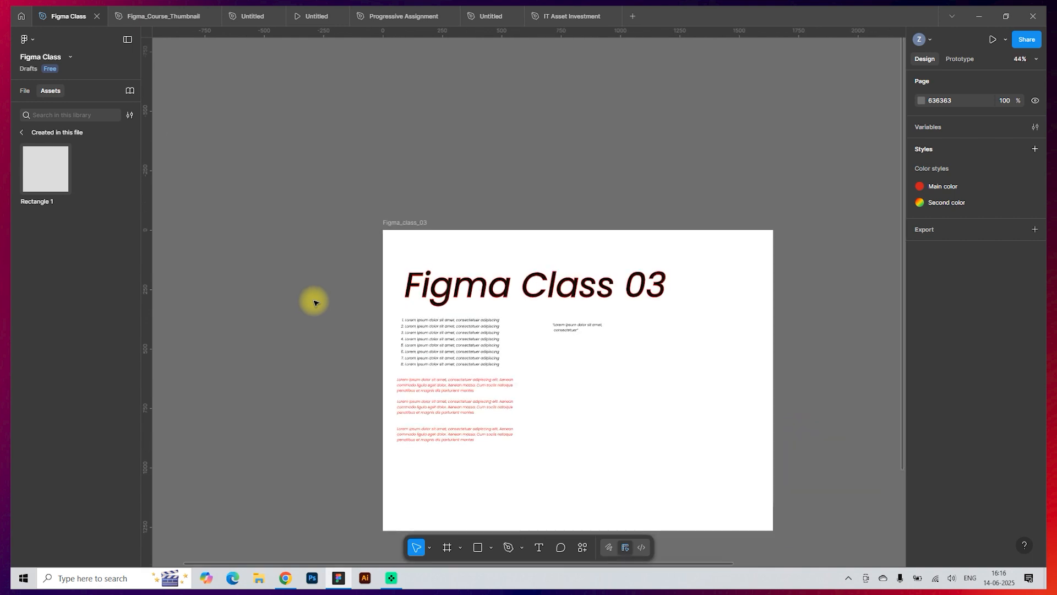
scroll(313, 299, down, 3)
scroll(314, 380, up, 3)
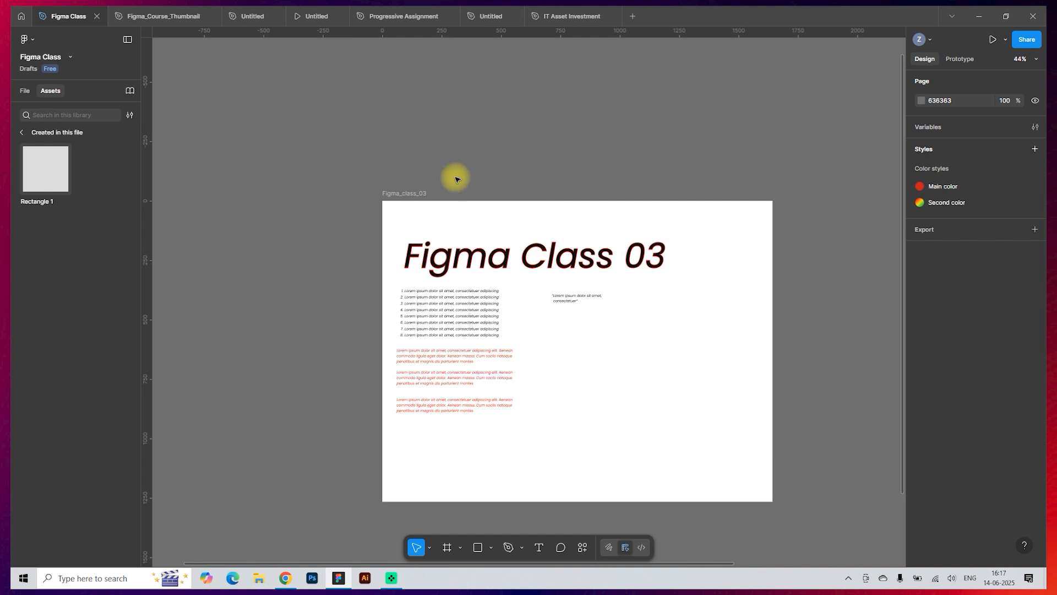
Open the sharing options of the Figma Class file and copy its link
click(1027, 41)
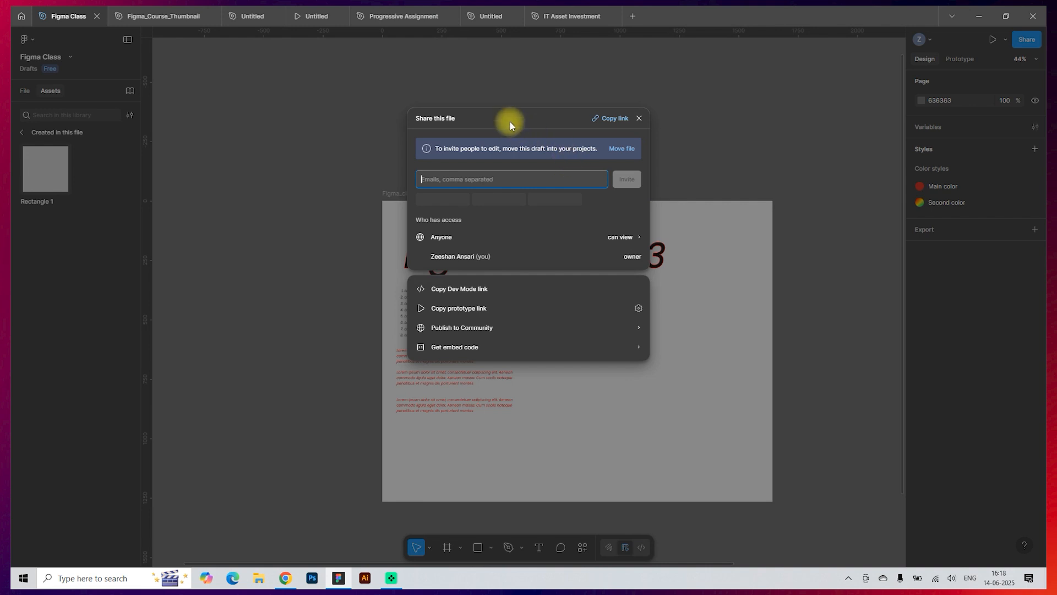
click(507, 120)
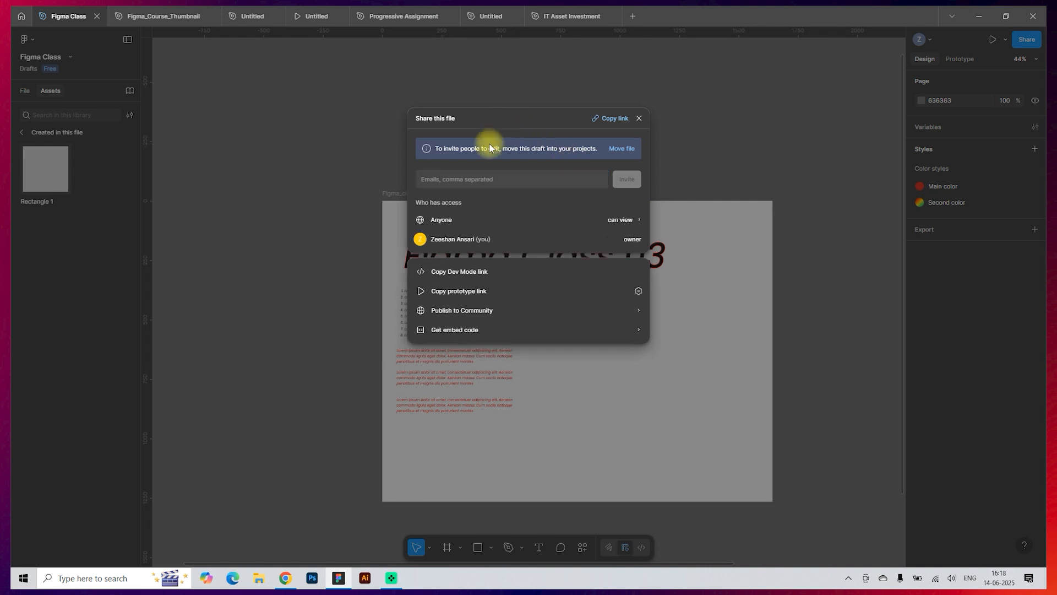
click(615, 120)
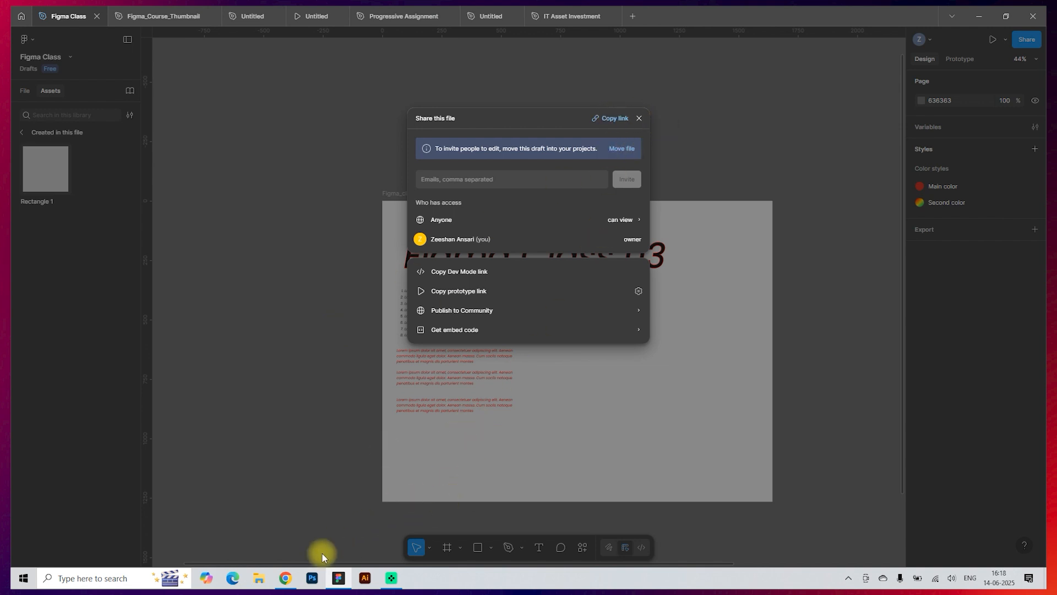
Switch to Chrome and open the copied file link in the browser
click(285, 578)
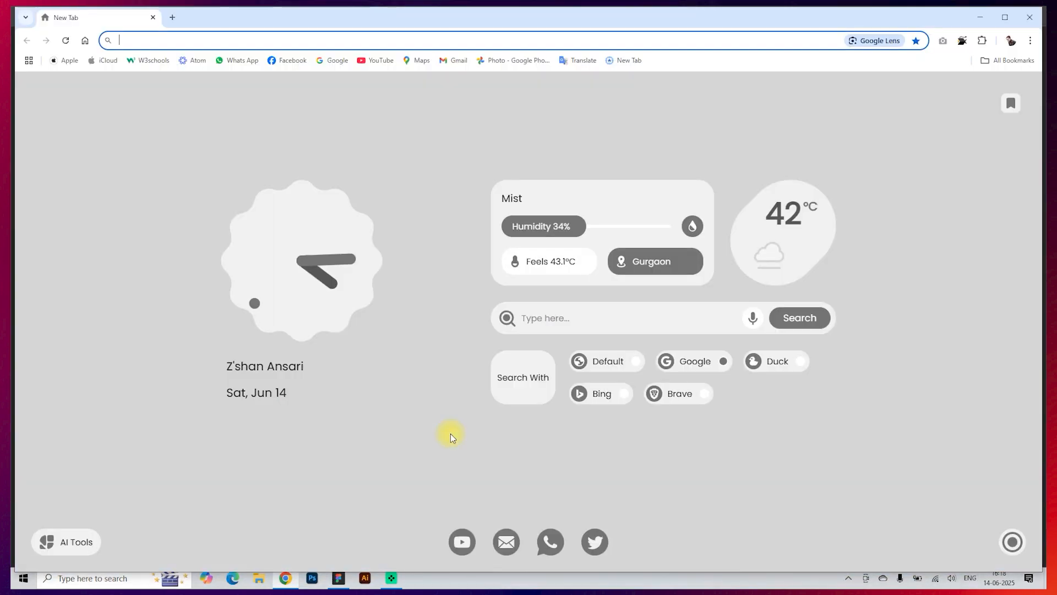
click(274, 42)
key(ctrl+v)
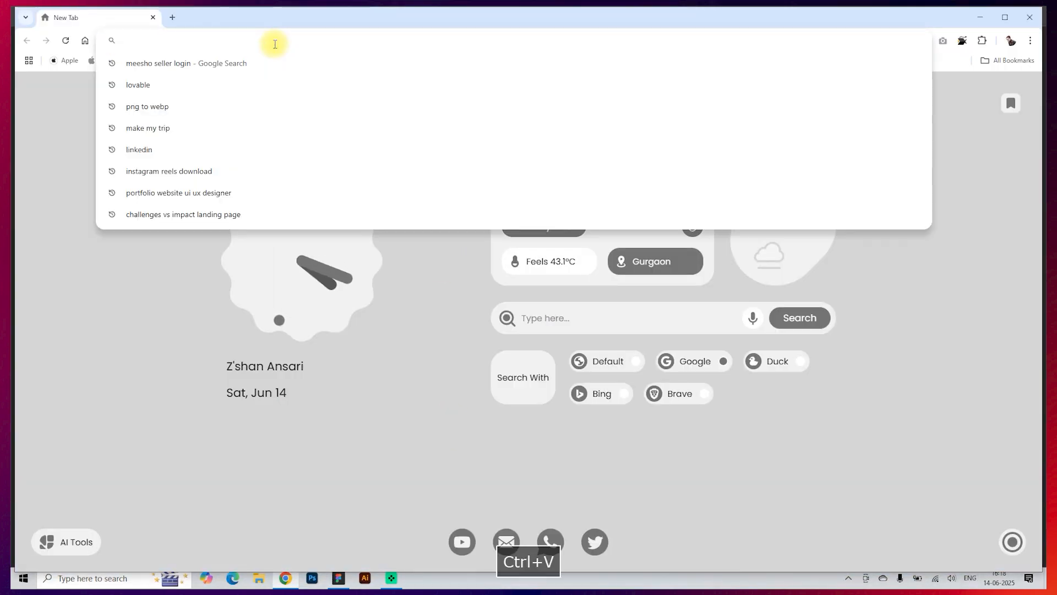
key(Return)
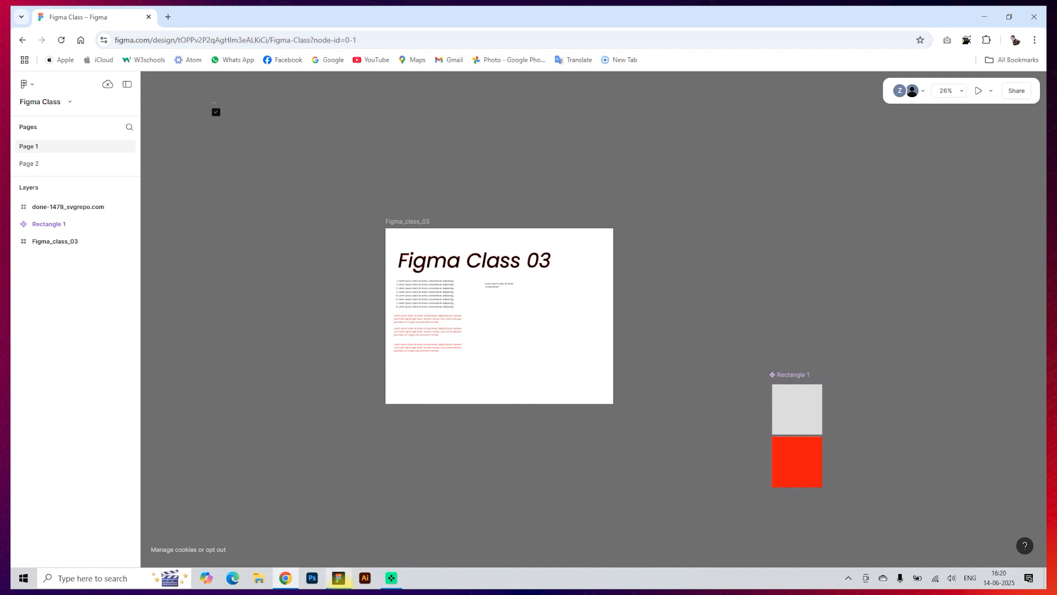
Return to the Figma desktop app, close the sharing options, and write the comment "This is not 03 this is 04" beside the title's "03"
click(341, 581)
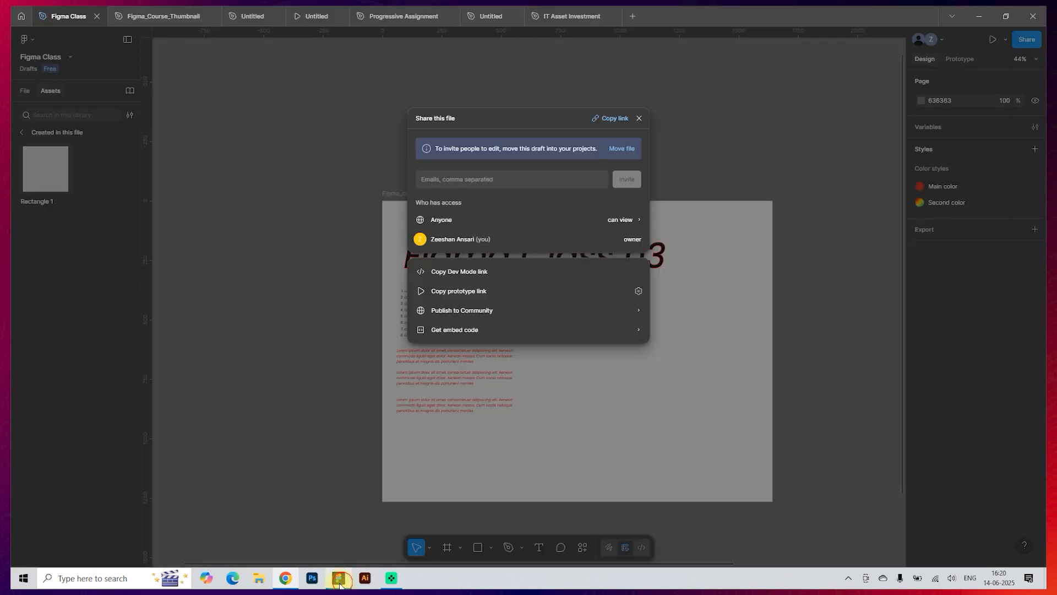
click(637, 119)
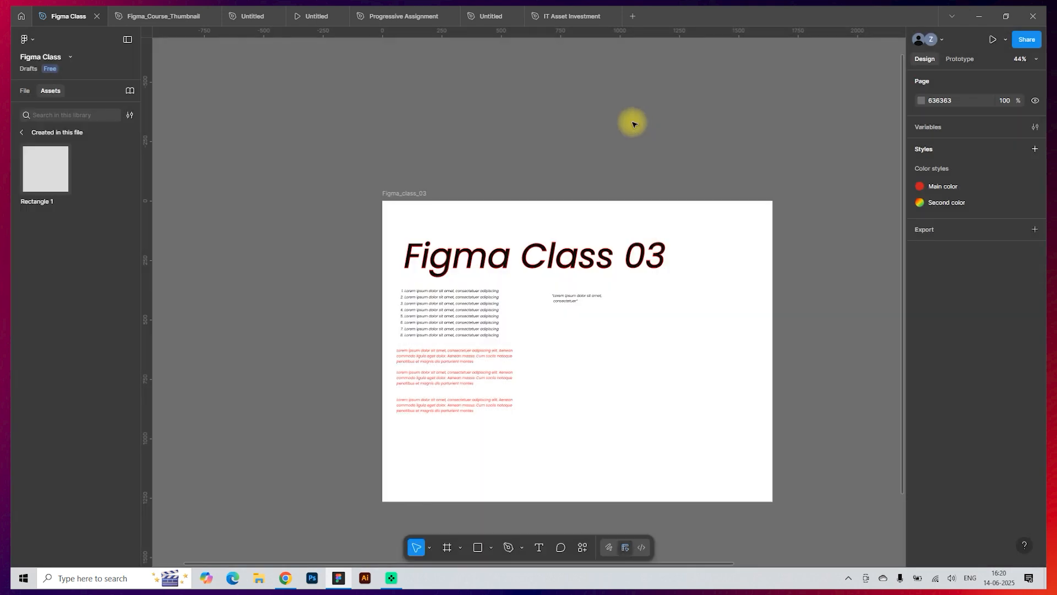
click(562, 548)
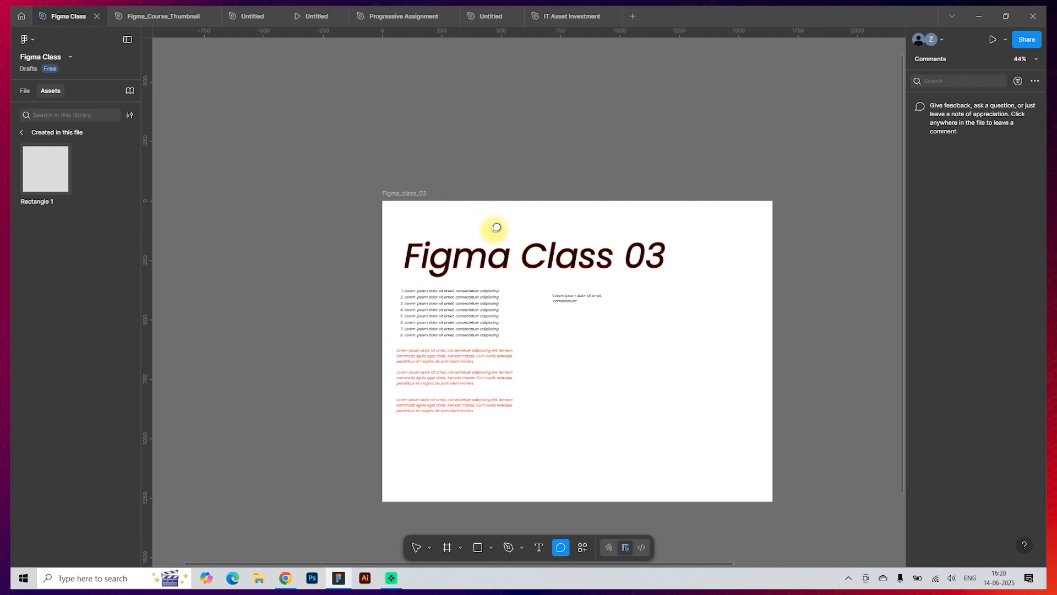
scroll(680, 236, up, 3)
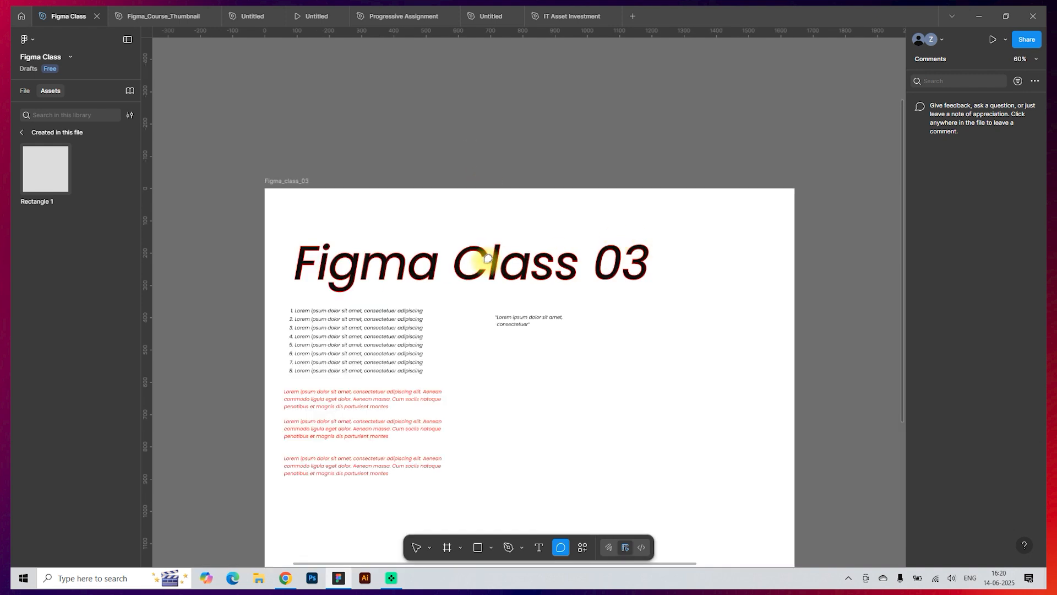
click(654, 238)
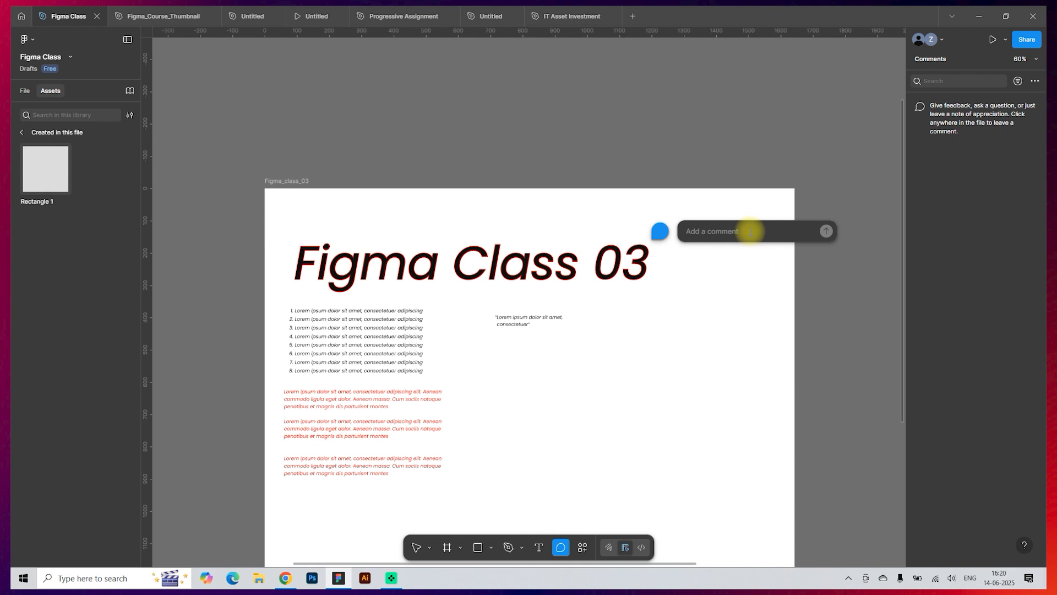
text(This is not 03 )
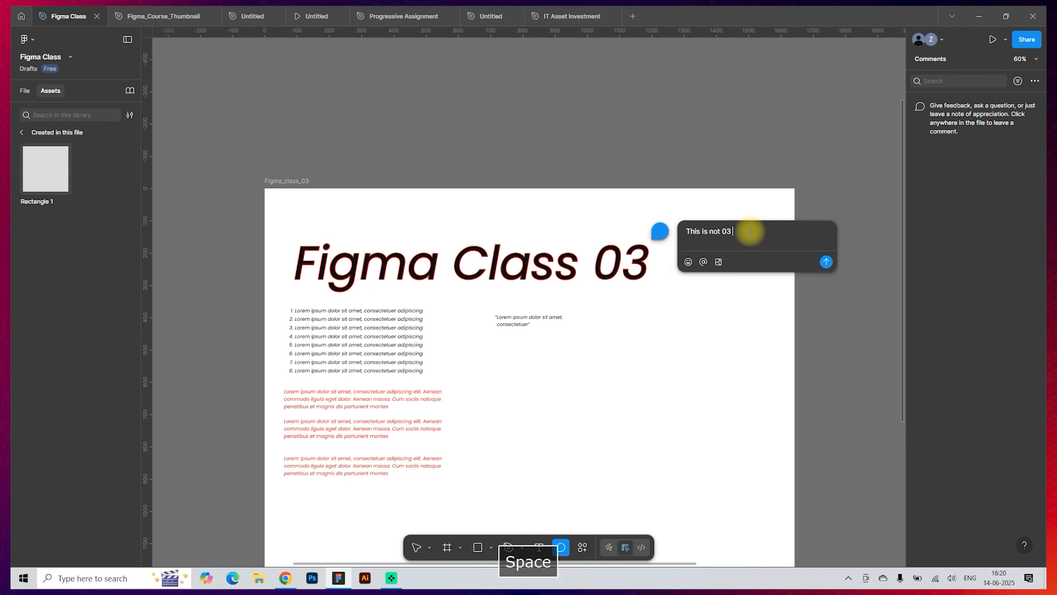
text(this is 04)
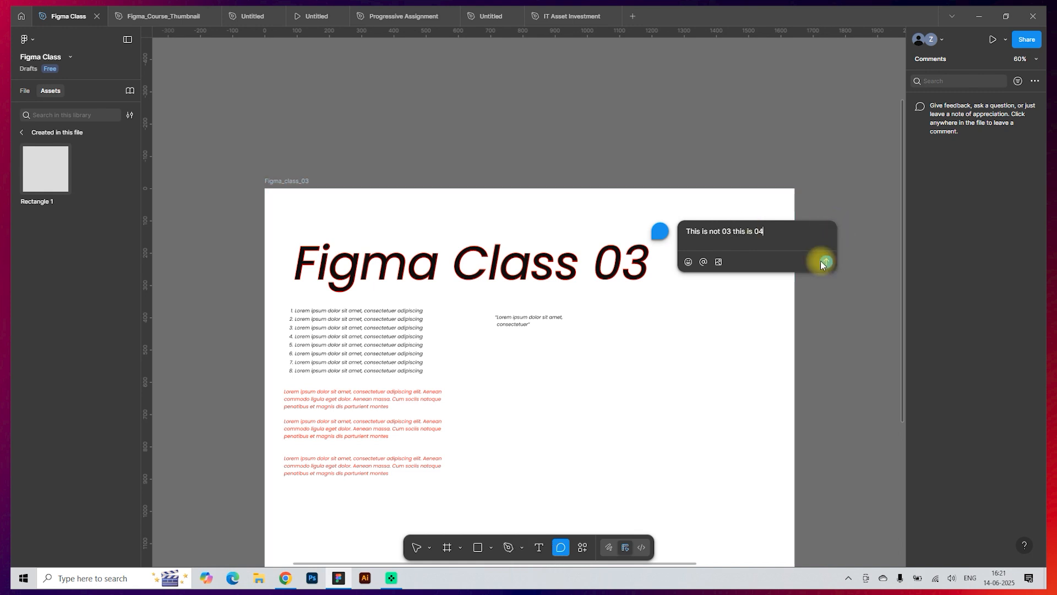
Browse the emoji available for the comment without inserting one
click(688, 262)
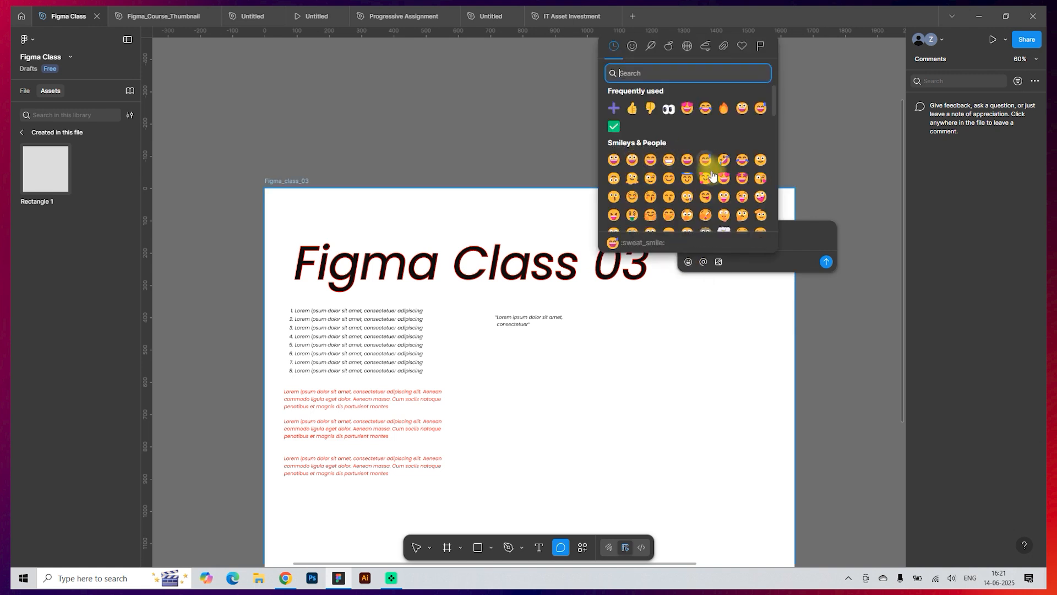
scroll(710, 175, down, 2)
scroll(680, 171, up, 2)
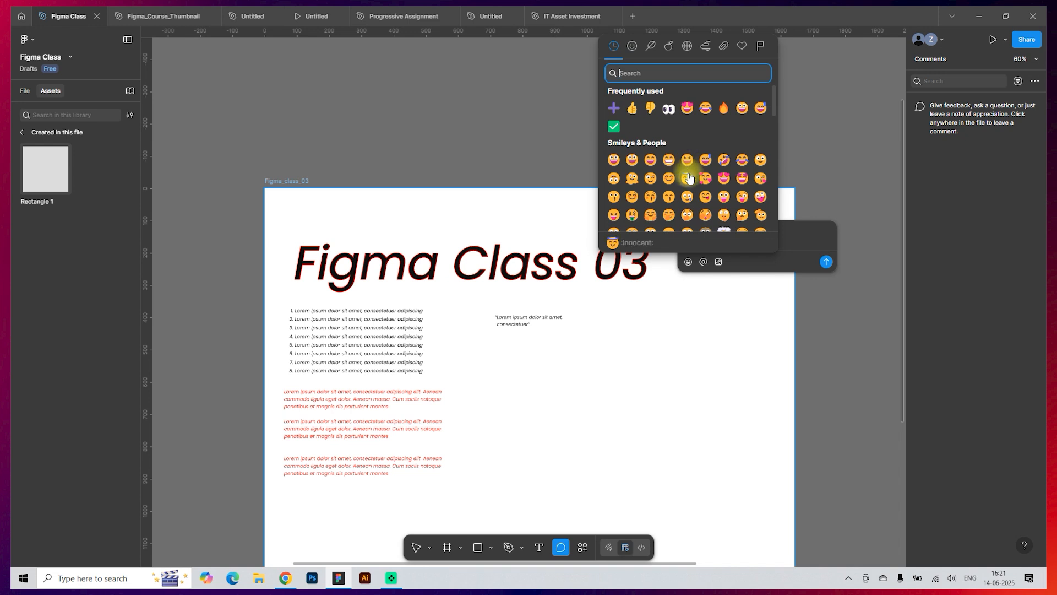
scroll(682, 179, down, 1)
scroll(685, 182, down, 5)
click(704, 264)
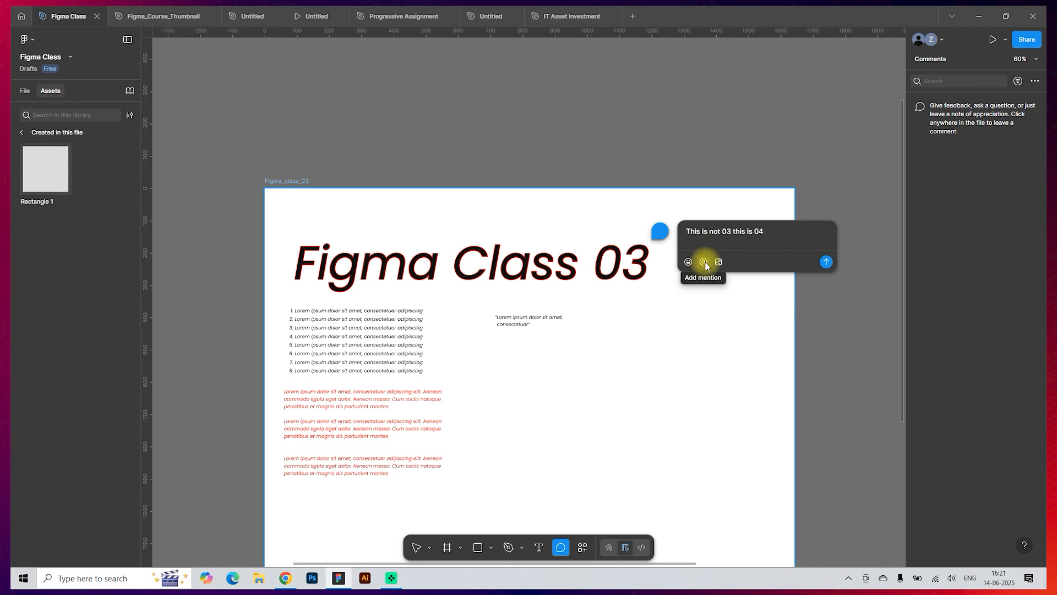
Try adding a mention of another person to the comment
click(703, 263)
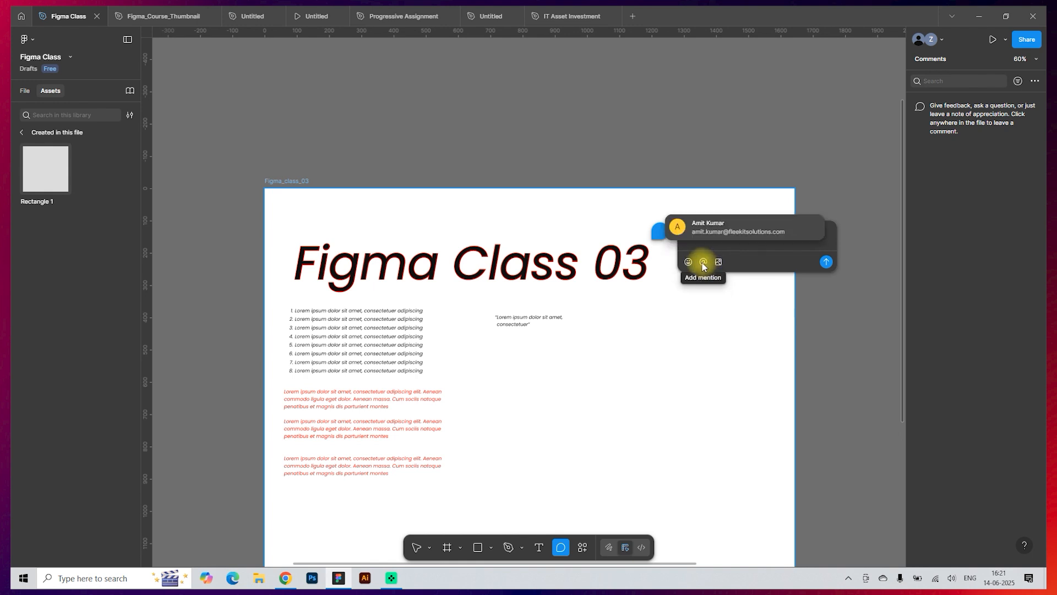
click(704, 263)
click(705, 263)
click(704, 263)
click(705, 263)
click(704, 264)
click(704, 264)
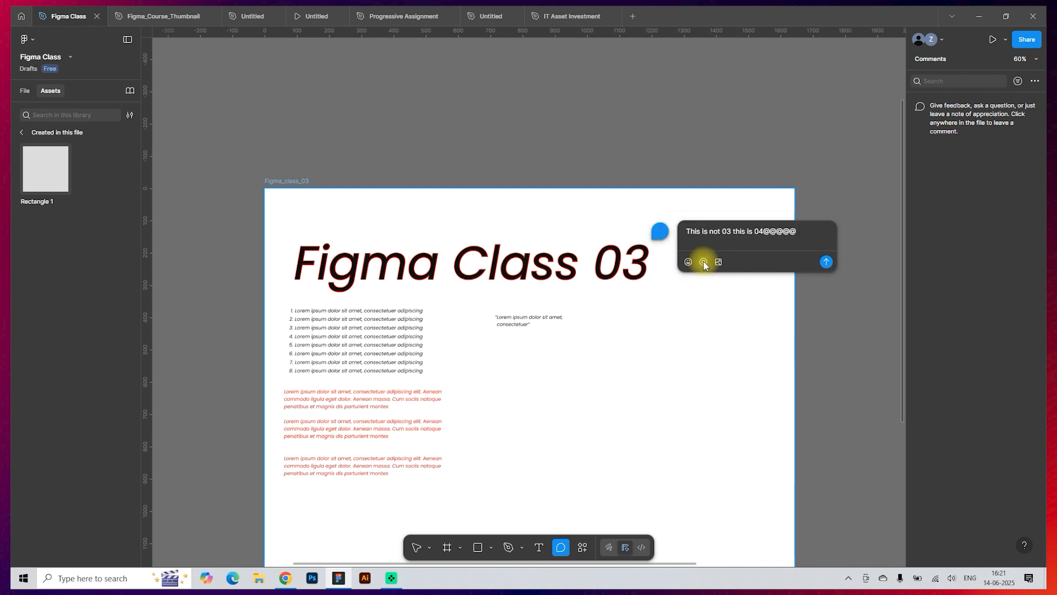
click(704, 264)
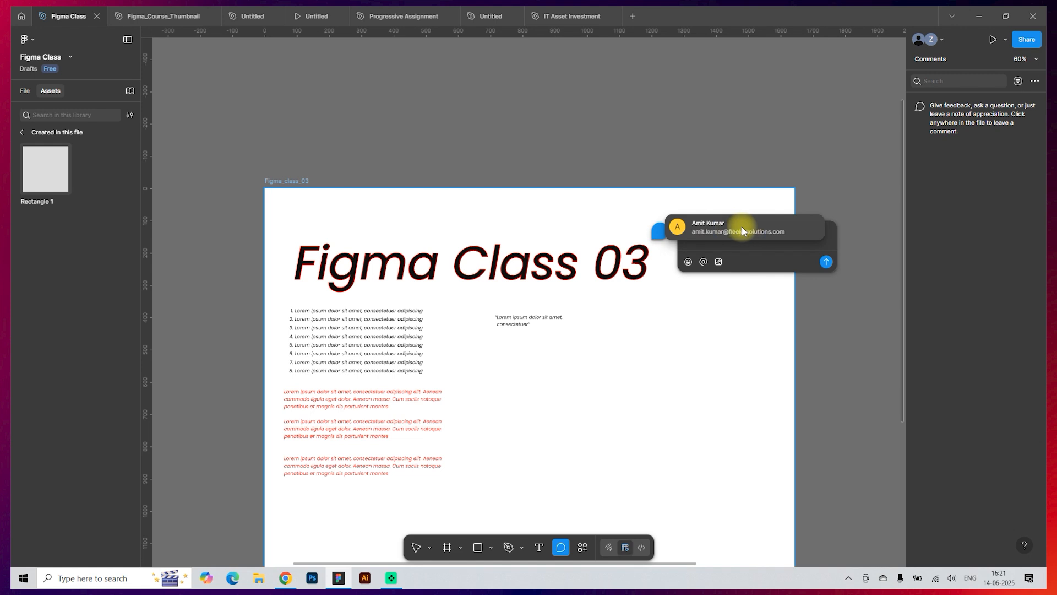
Attach the brand-1-3 image from the Downloads folder to the comment and post it
click(719, 261)
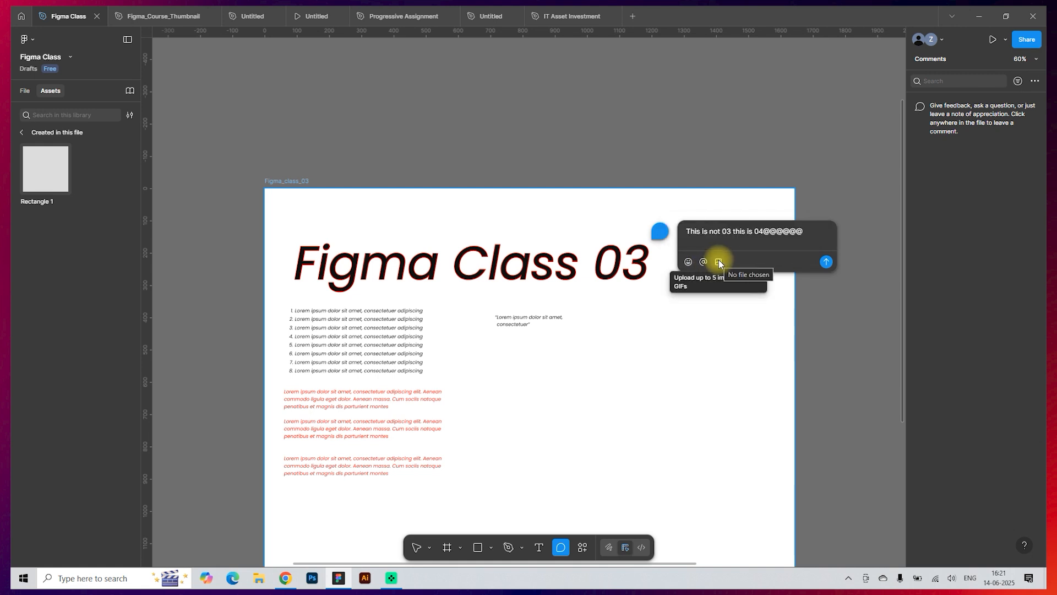
click(719, 262)
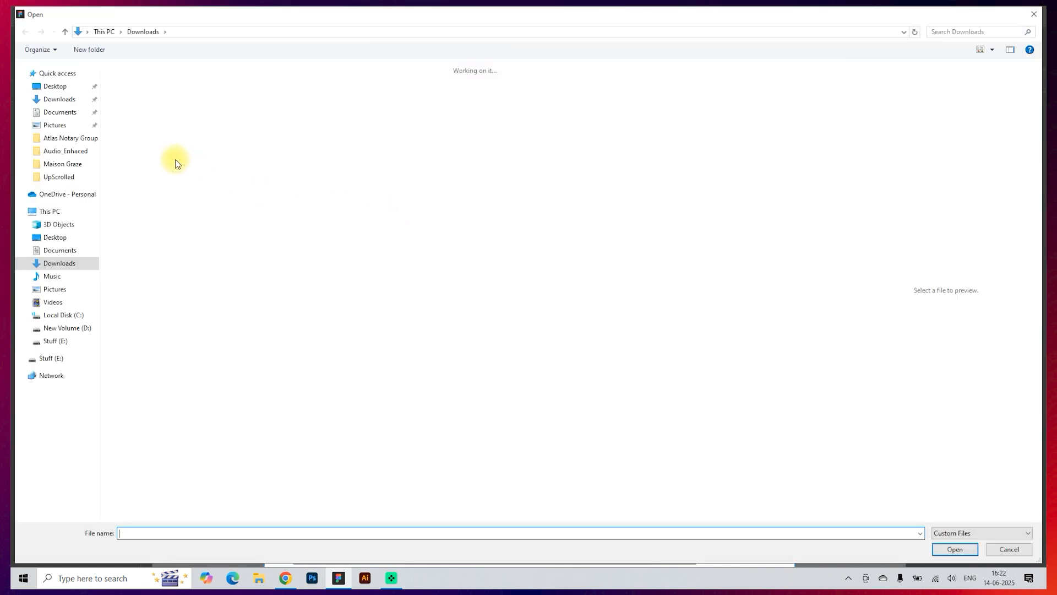
click(312, 190)
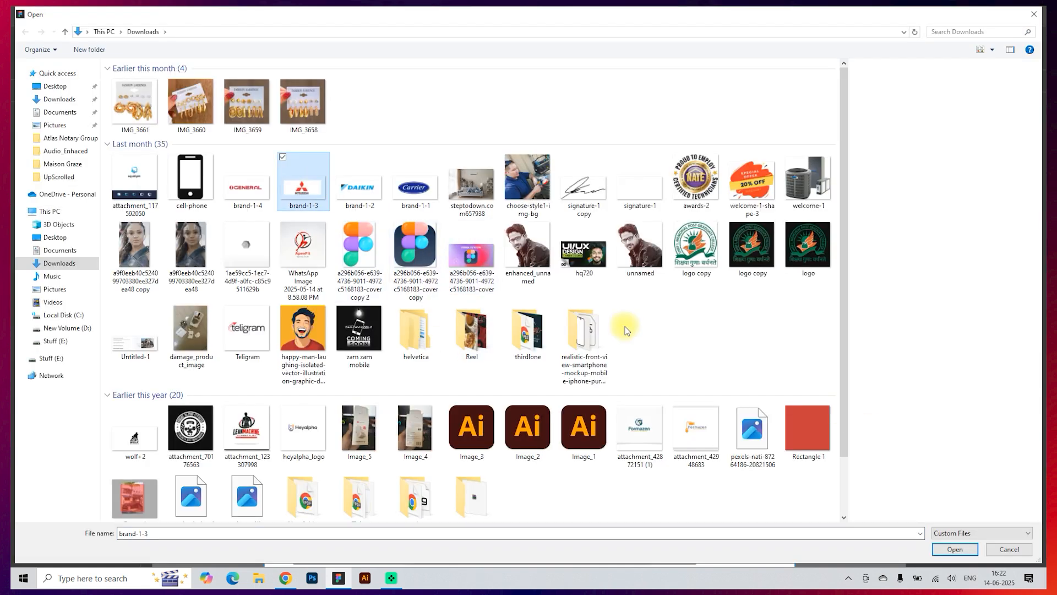
click(956, 549)
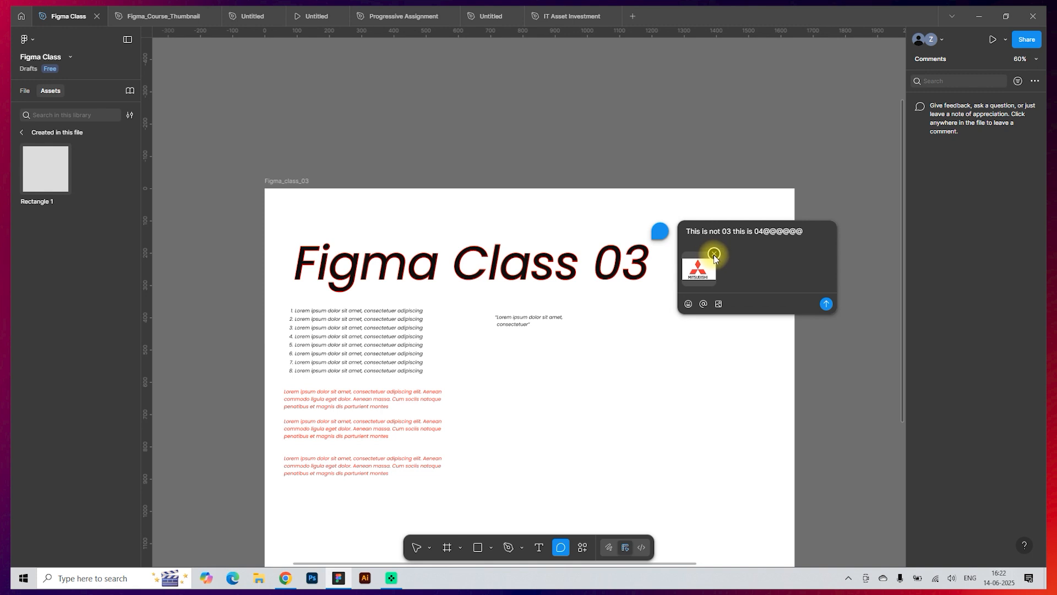
click(827, 304)
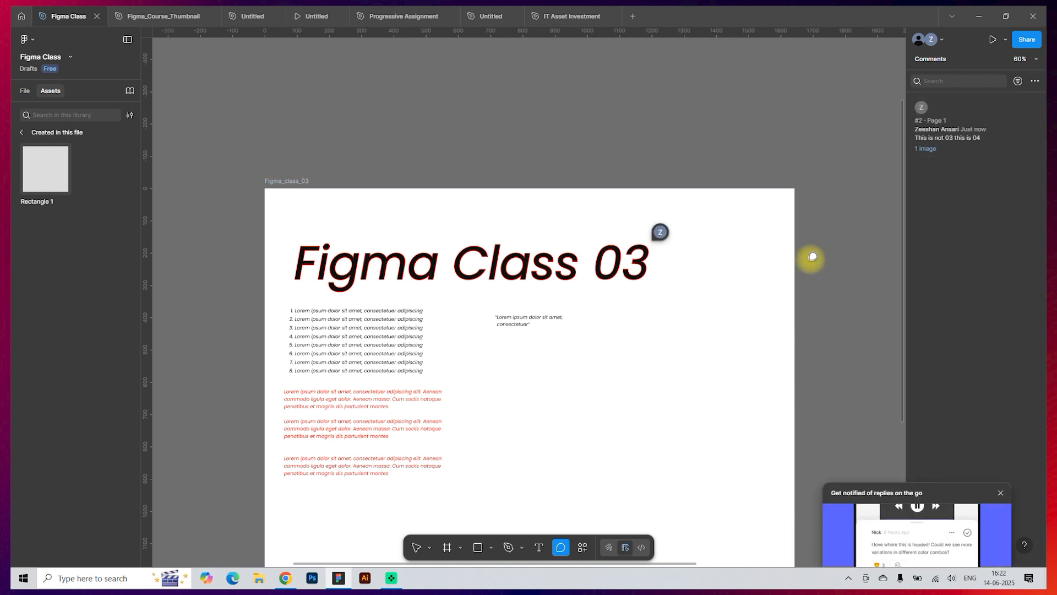
mouse_move(662, 234)
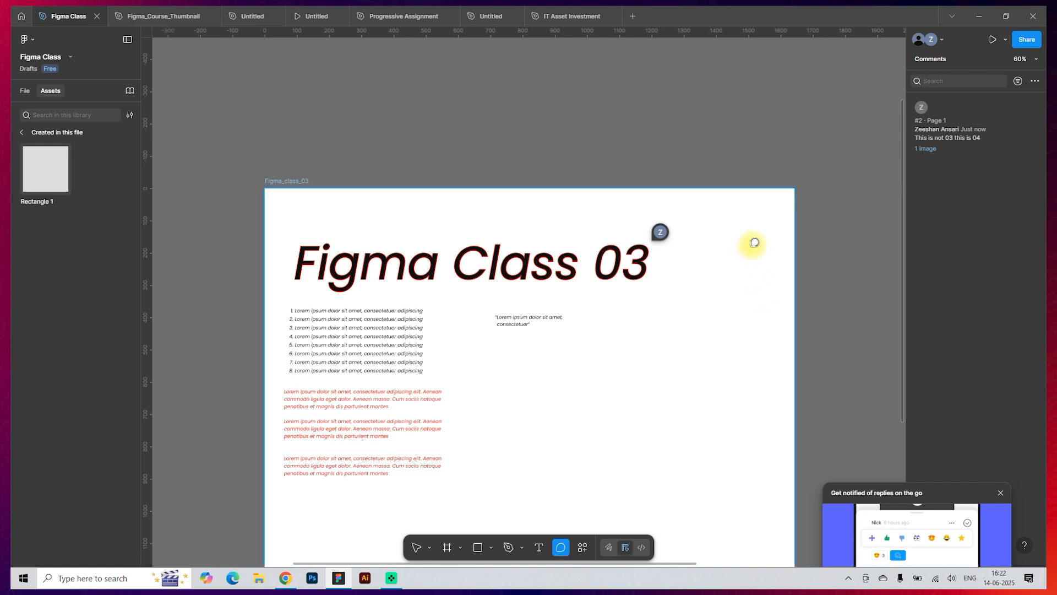
Leave commenting mode, open the comment beside the title, and view its attached brand-1-3.png image at larger size
scroll(788, 235, up, 1)
click(416, 547)
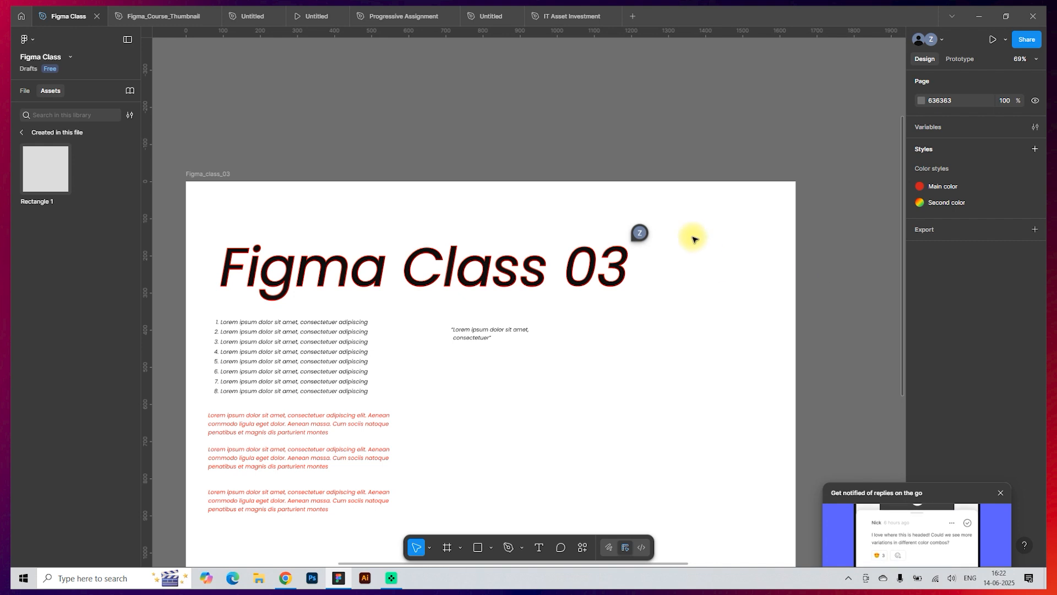
mouse_move(644, 240)
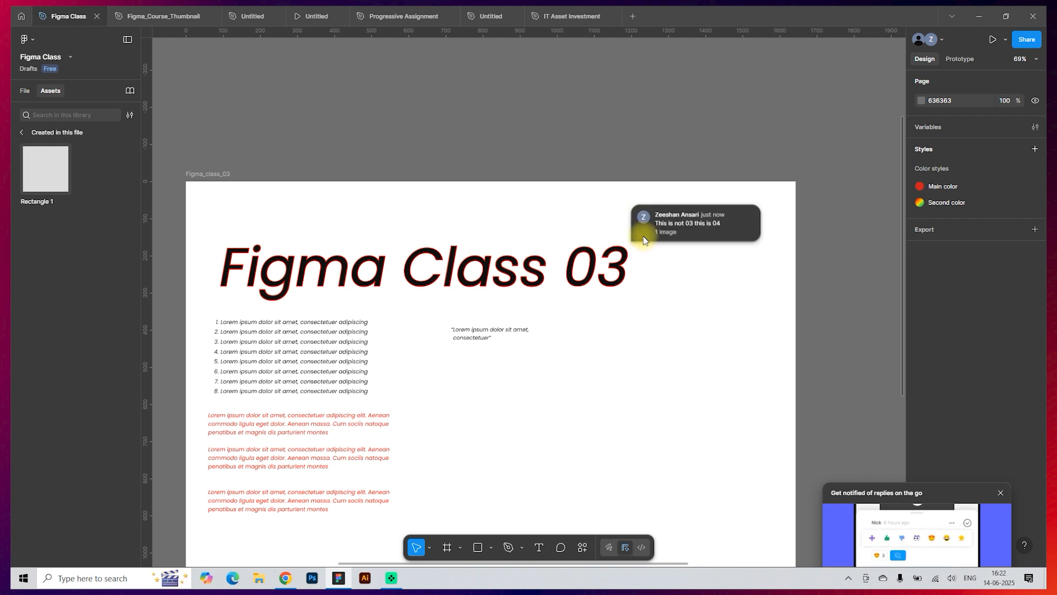
click(679, 222)
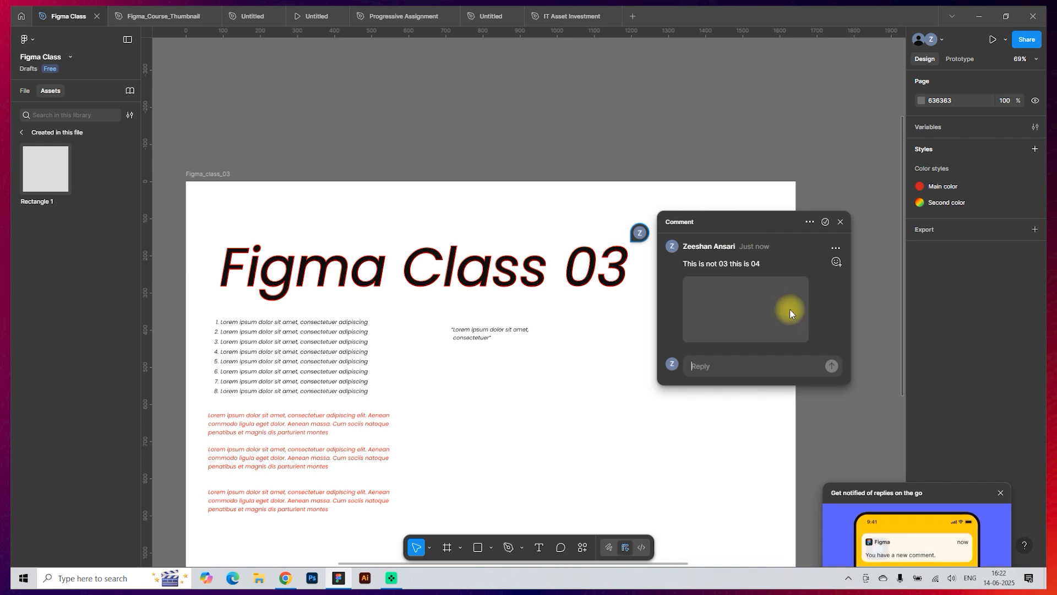
scroll(708, 269, down, 1)
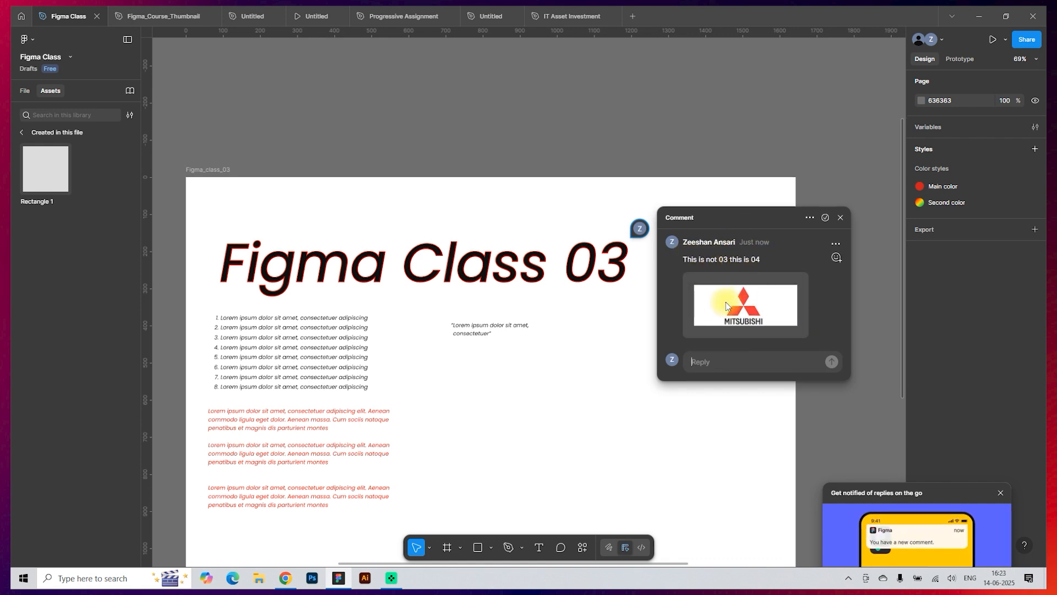
click(779, 303)
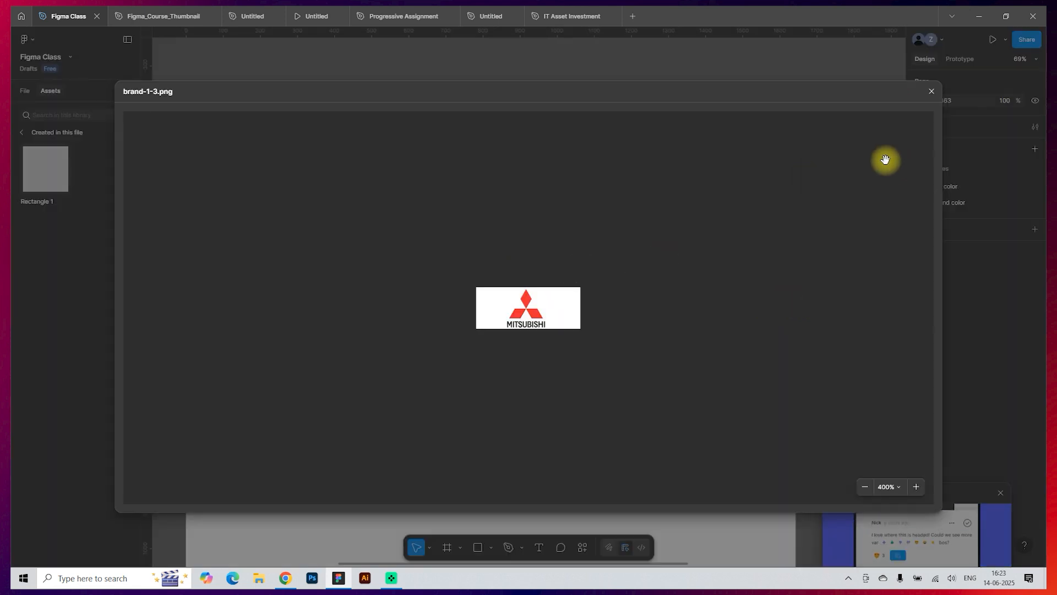
click(932, 91)
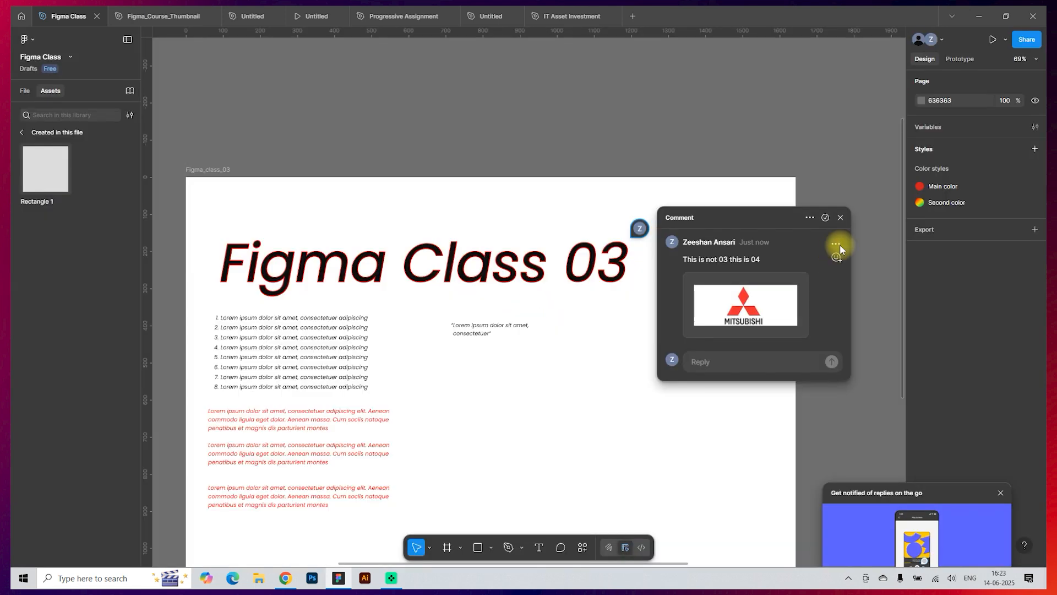
Reply "this done from my side" to the comment beside the title and close the thread
click(723, 364)
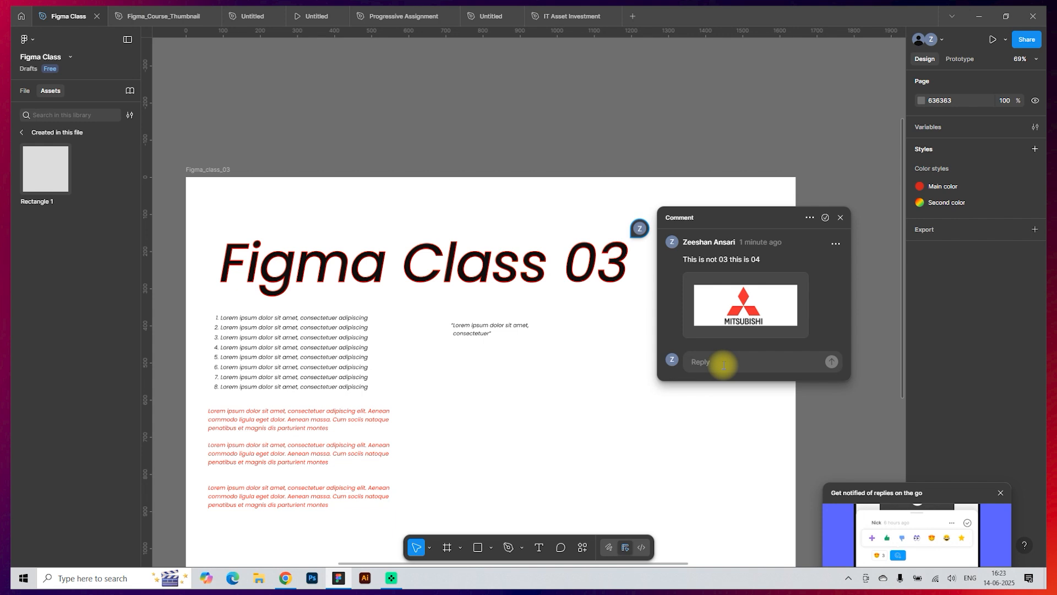
text(t)
key(BackSpace)
text(th)
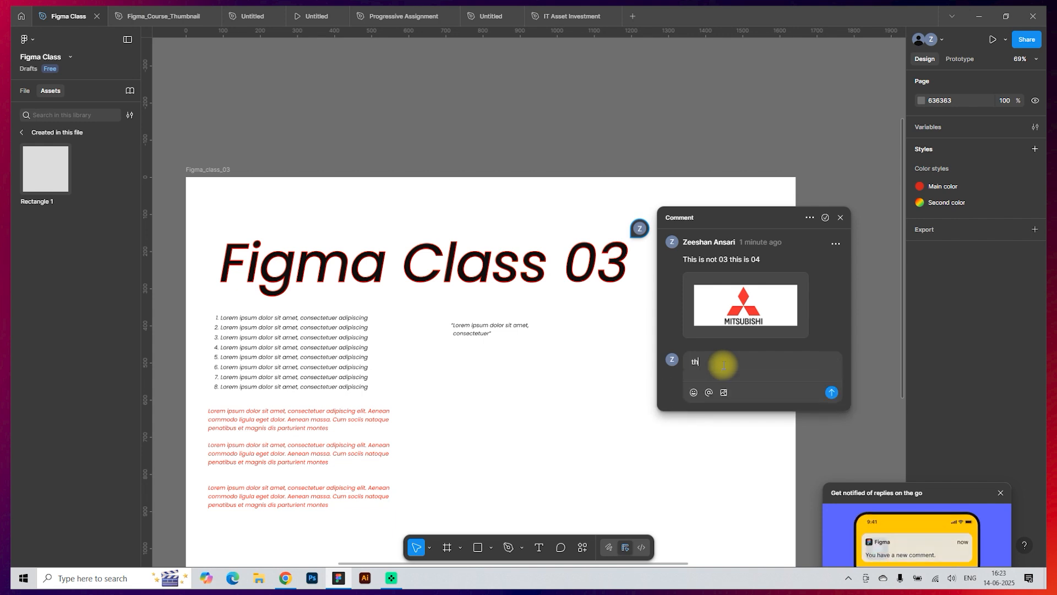
text(is done)
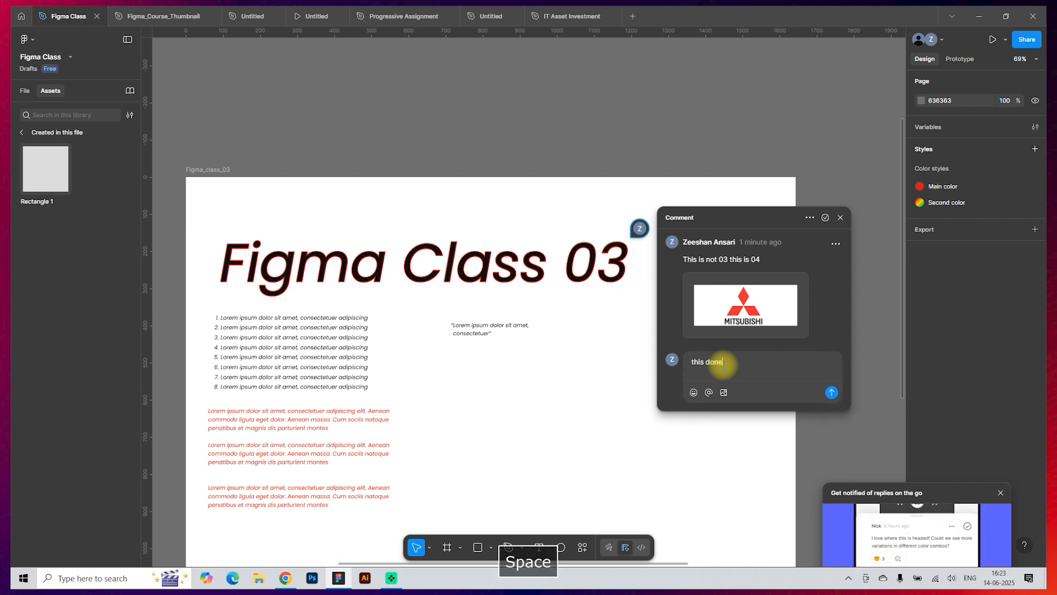
text( from my side)
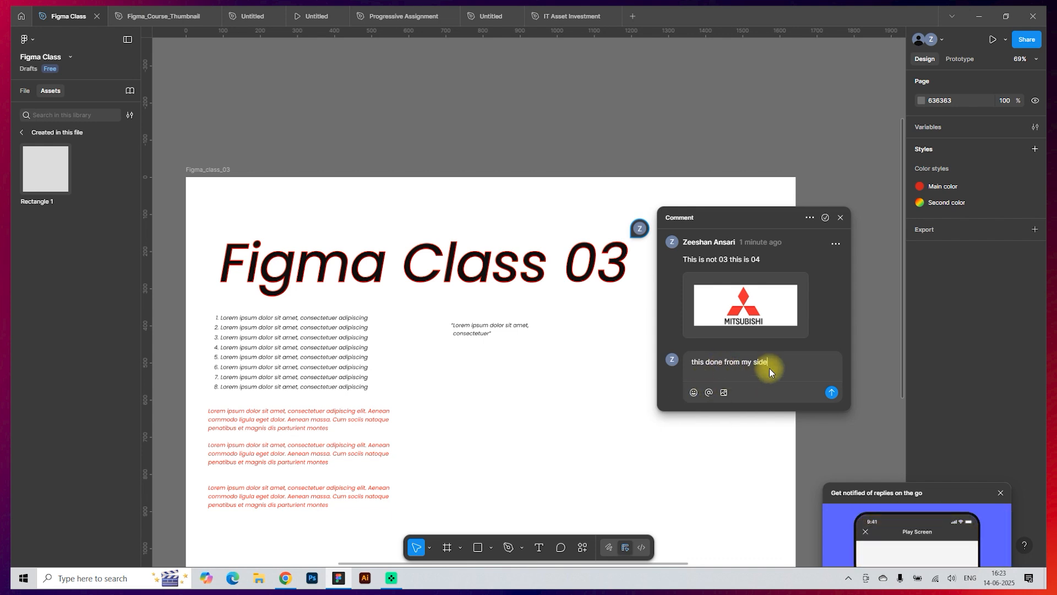
click(833, 394)
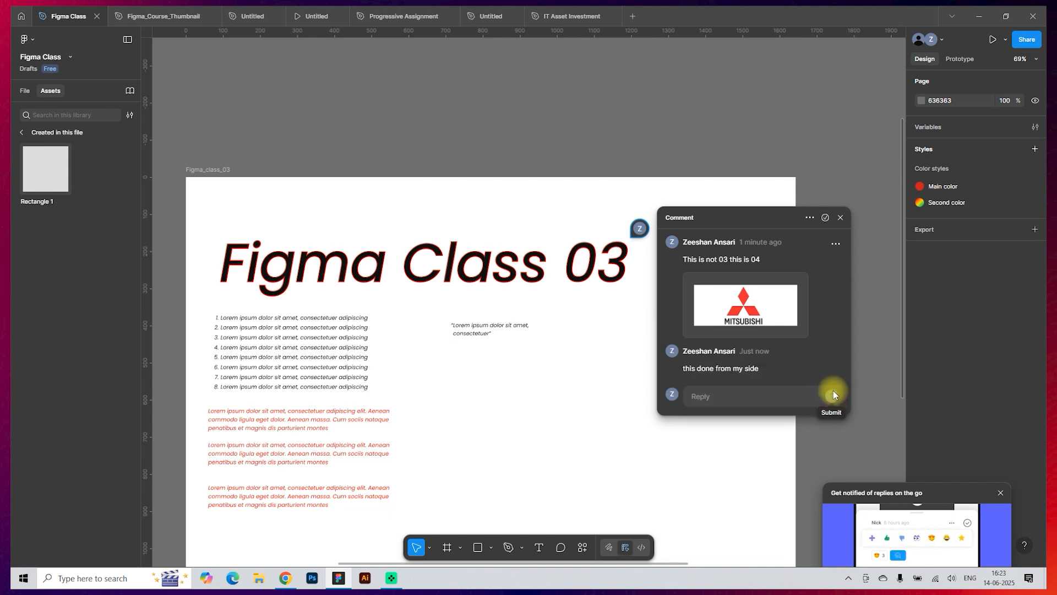
click(840, 217)
Reopen the comment thread beside the title and delete the whole thread
mouse_move(643, 229)
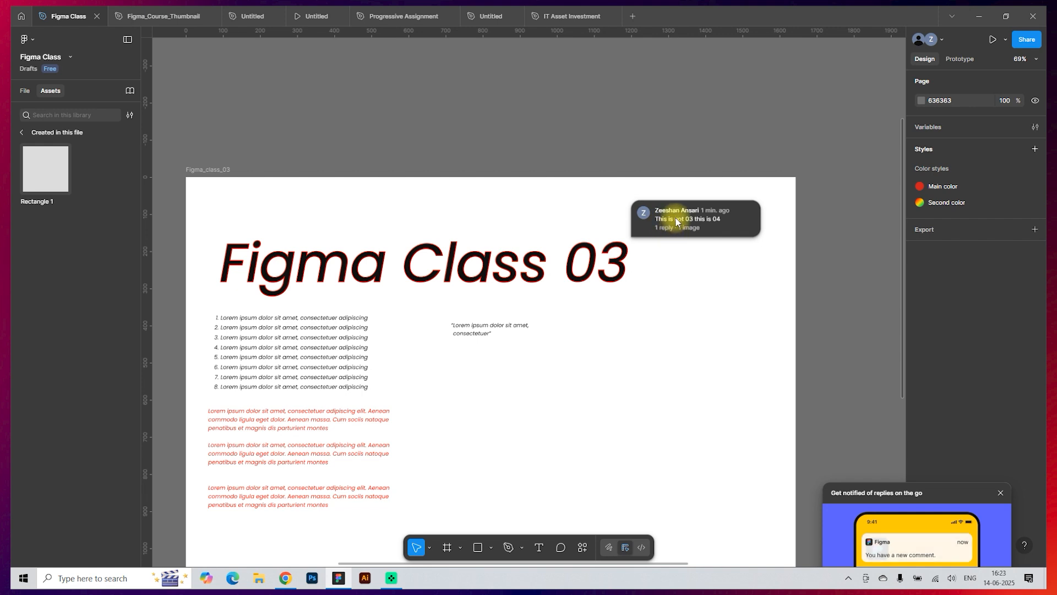
click(664, 228)
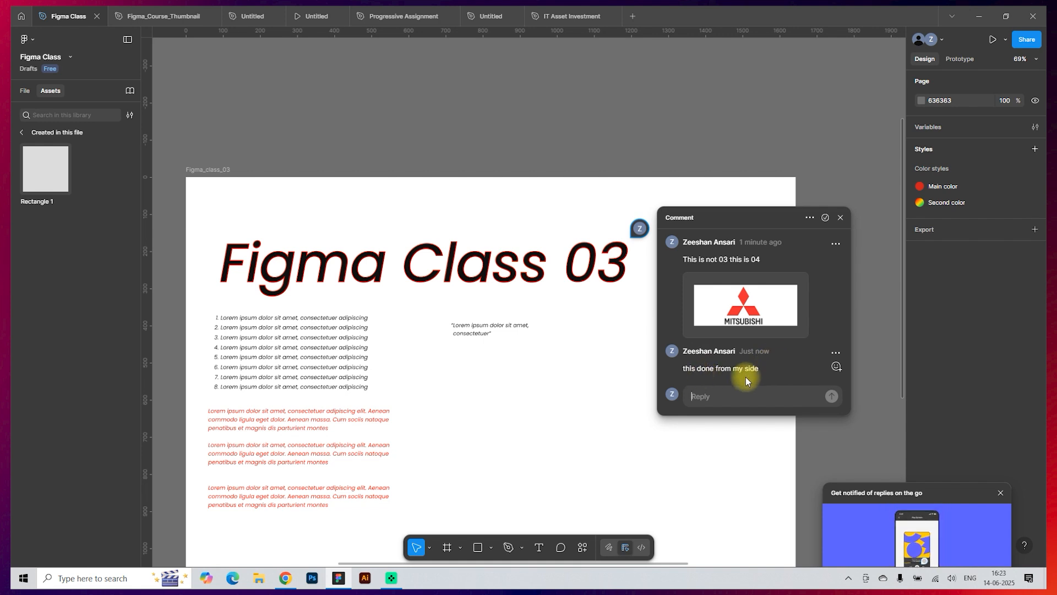
click(728, 397)
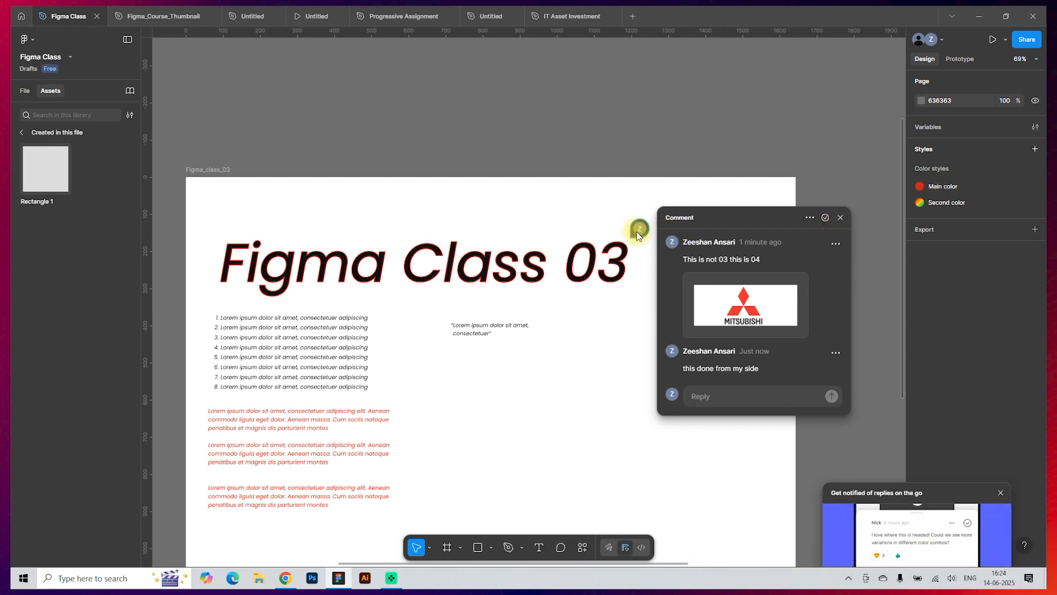
click(810, 218)
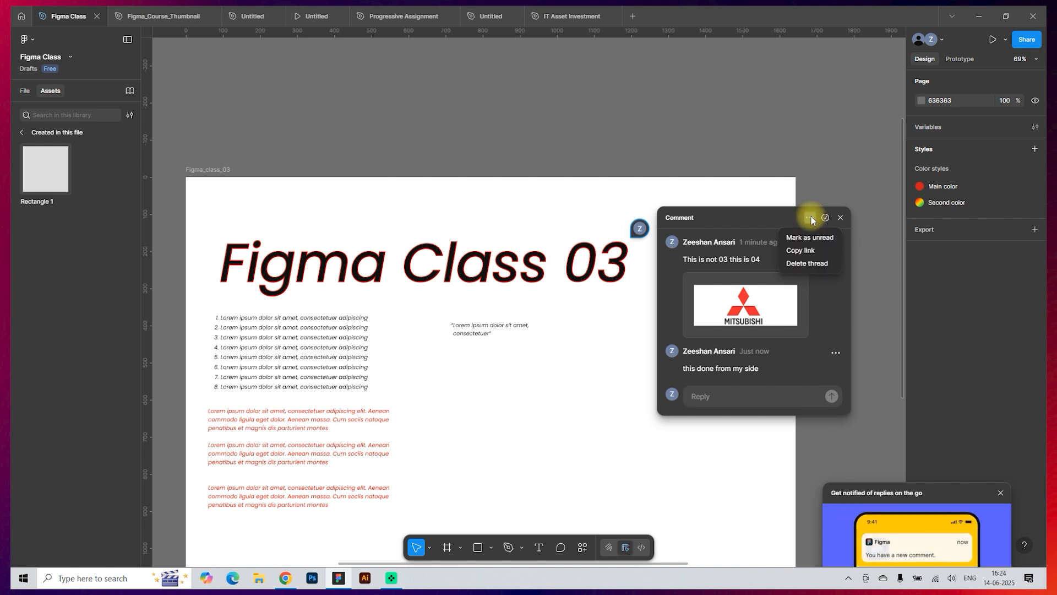
click(813, 264)
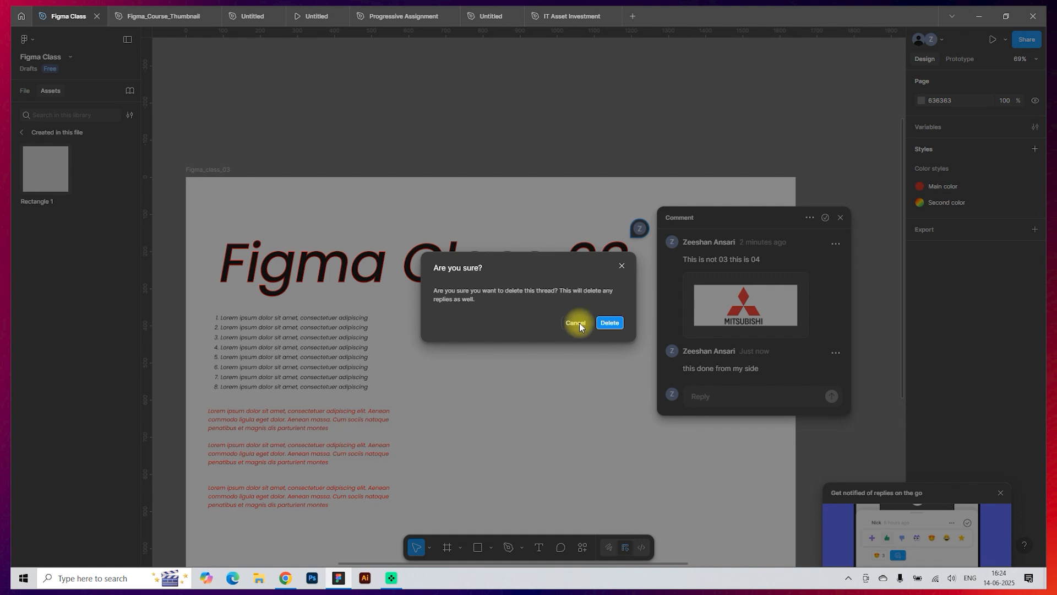
click(610, 323)
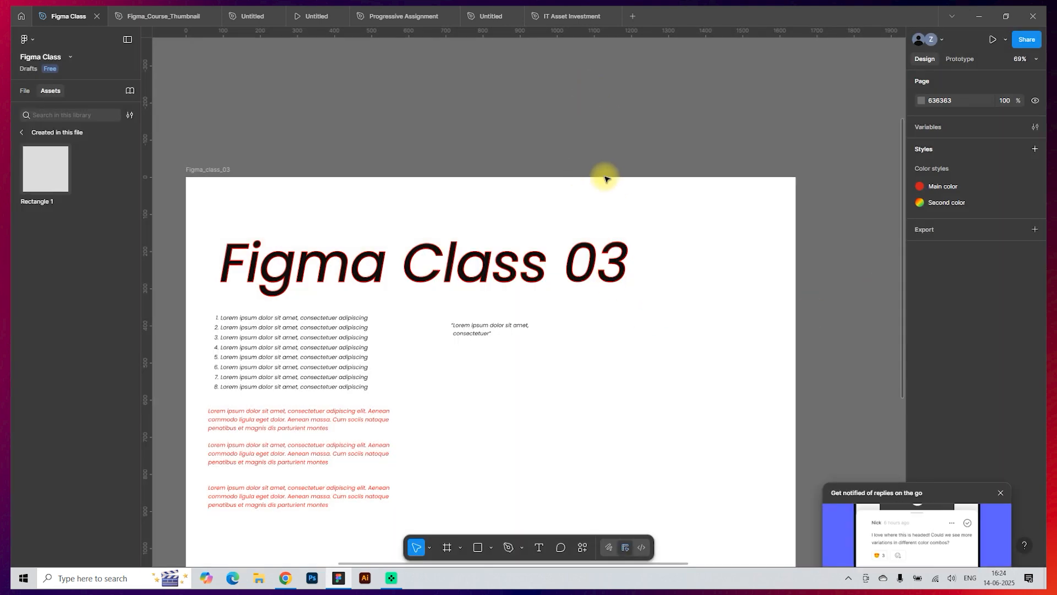
Search the component assets for "icon" and place the Material 3 "Icon and label" tab component beside the quote text, below the title's "03"
click(582, 546)
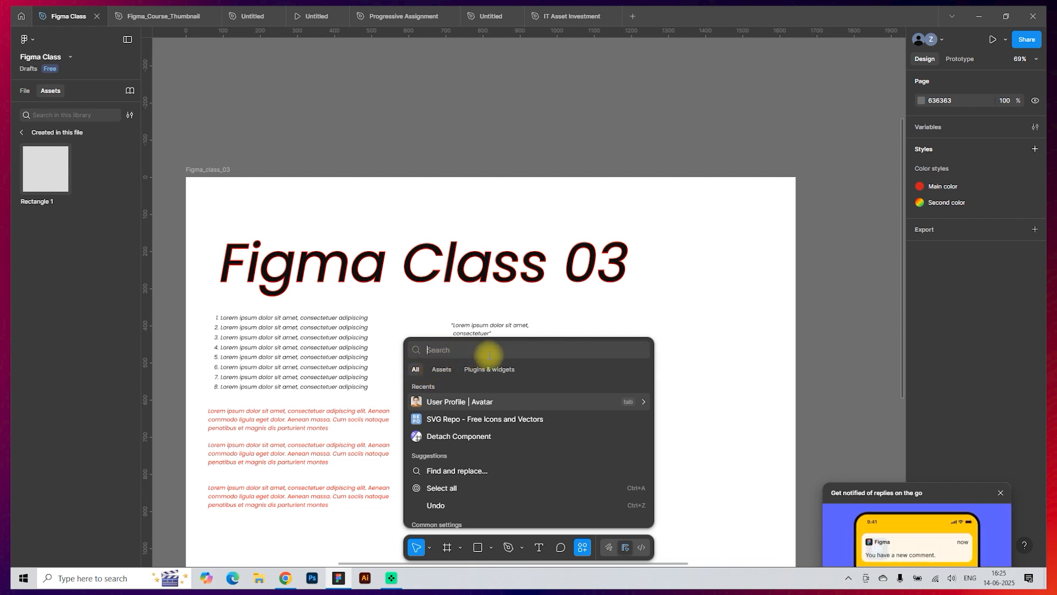
click(443, 372)
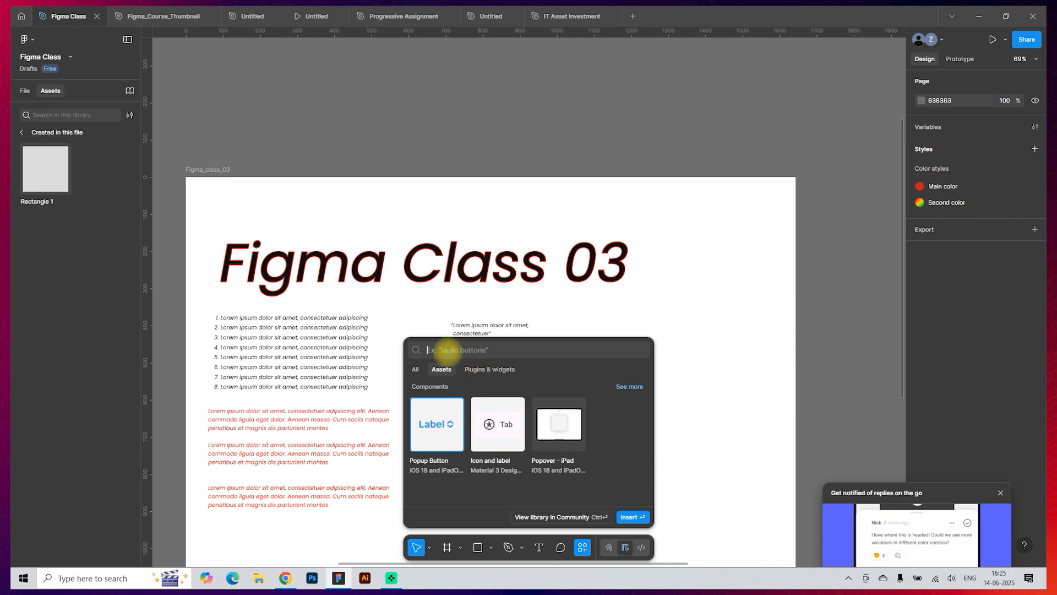
click(457, 350)
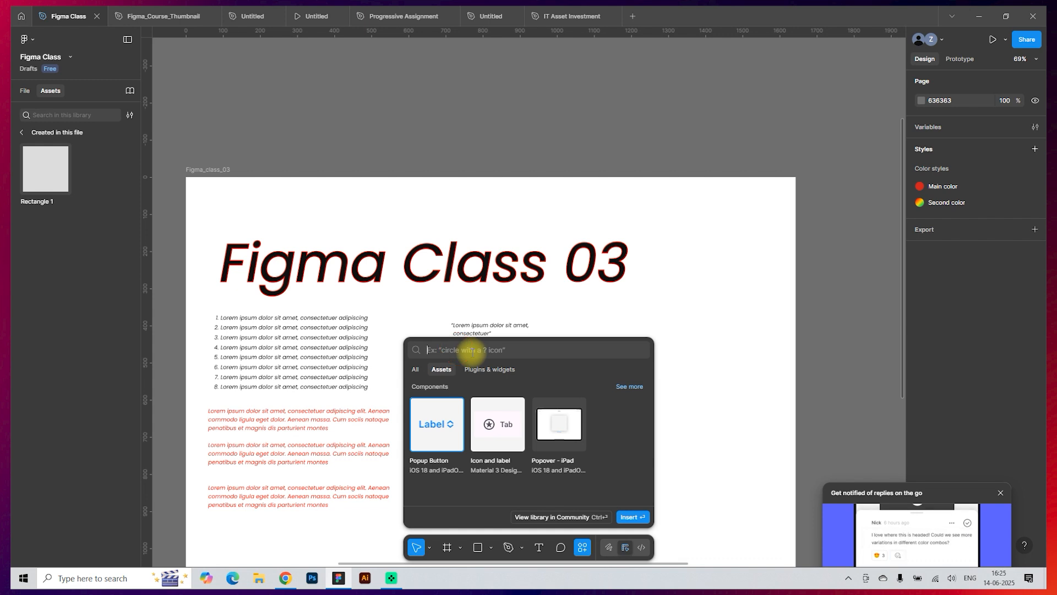
text(icon)
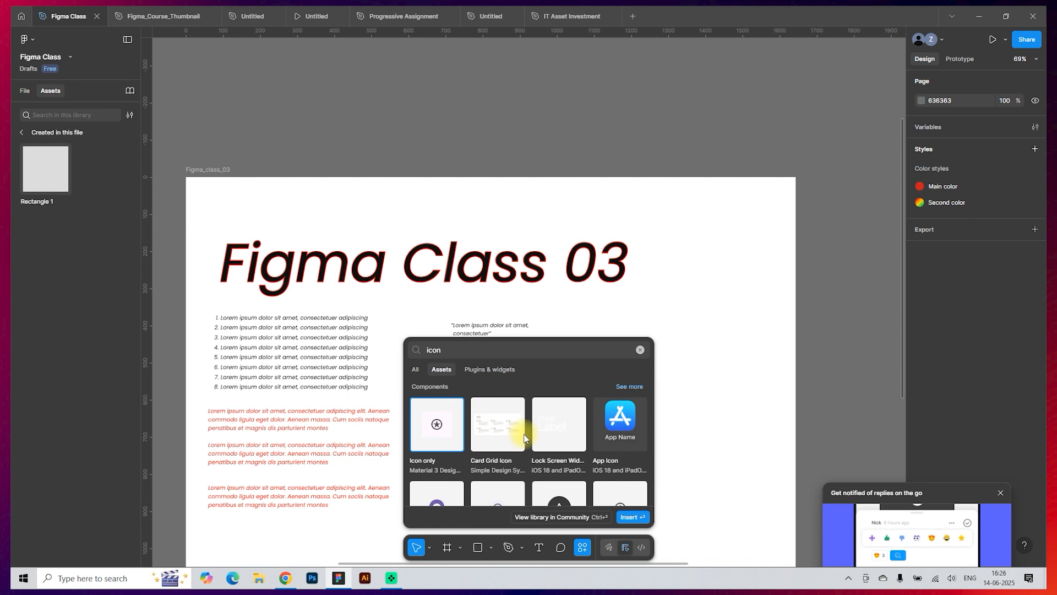
scroll(495, 440, down, 3)
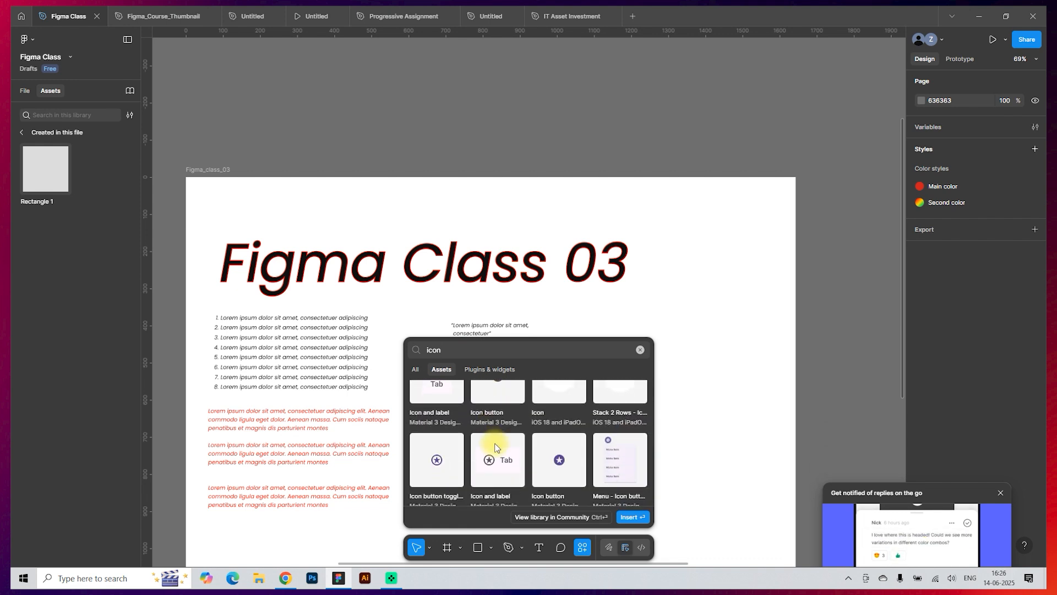
scroll(498, 449, down, 2)
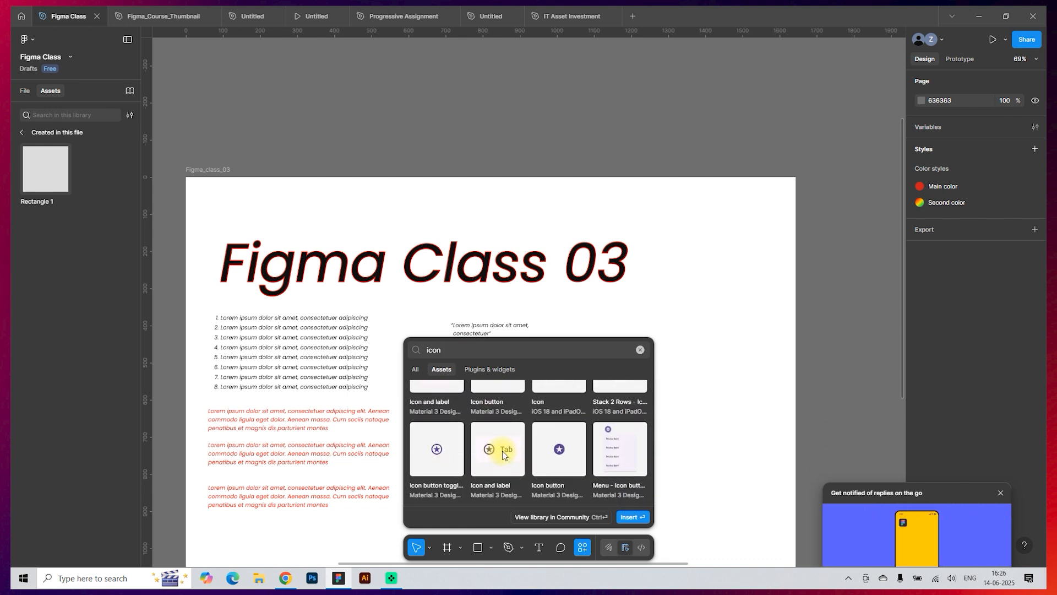
click(502, 454)
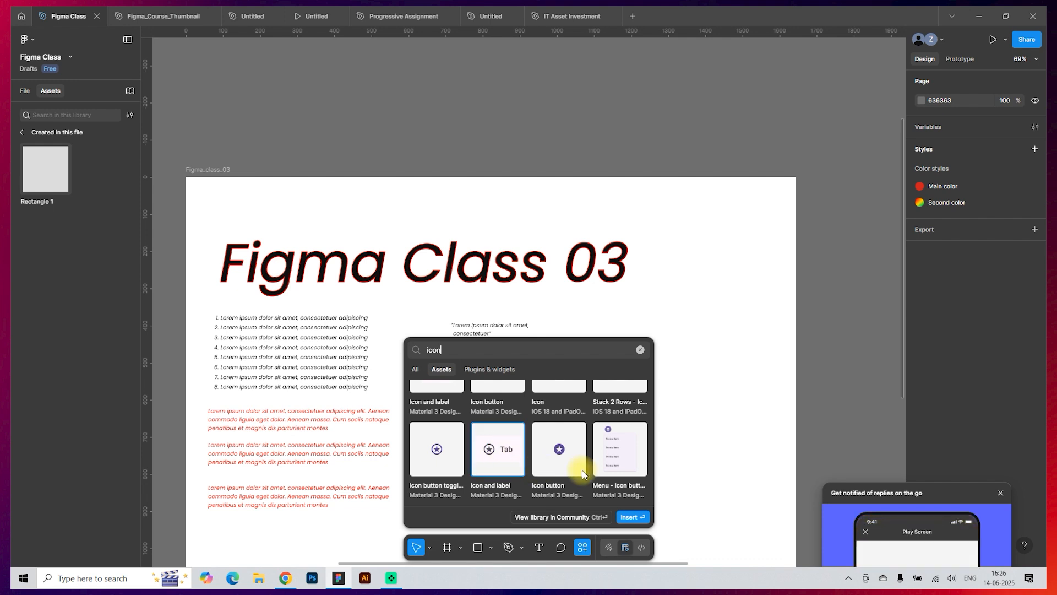
click(633, 516)
drag(809, 376, 643, 335)
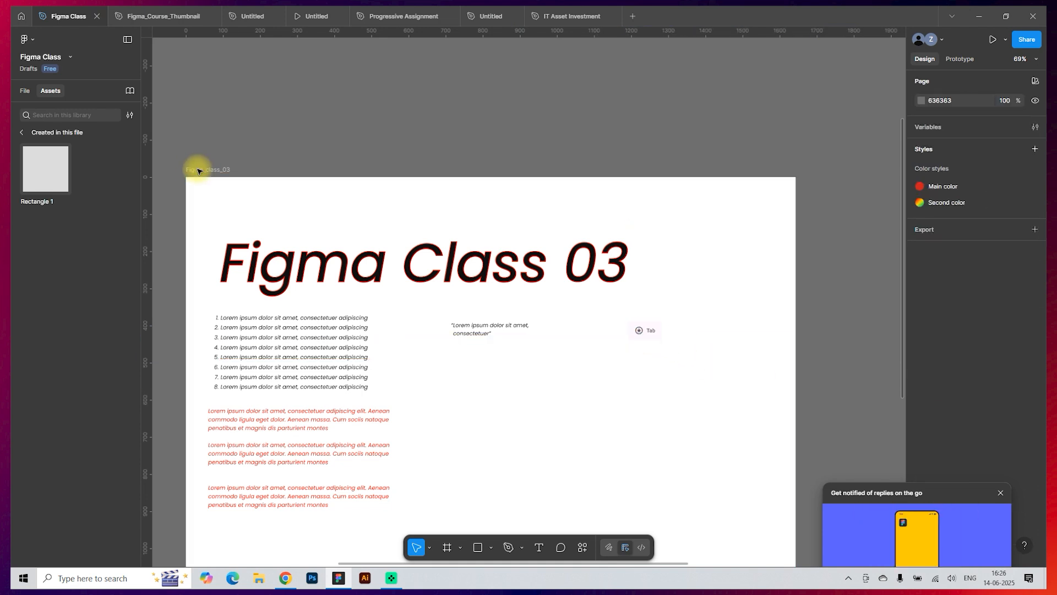
Present the Figma_class_03 frame to check the placed component, and return to the design file
click(198, 170)
click(994, 44)
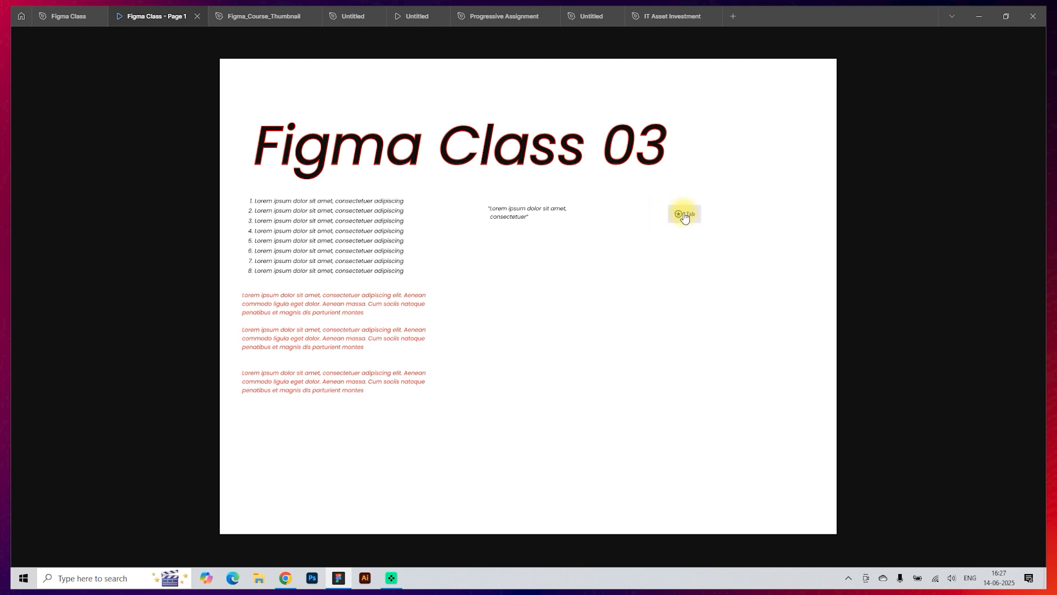
click(69, 16)
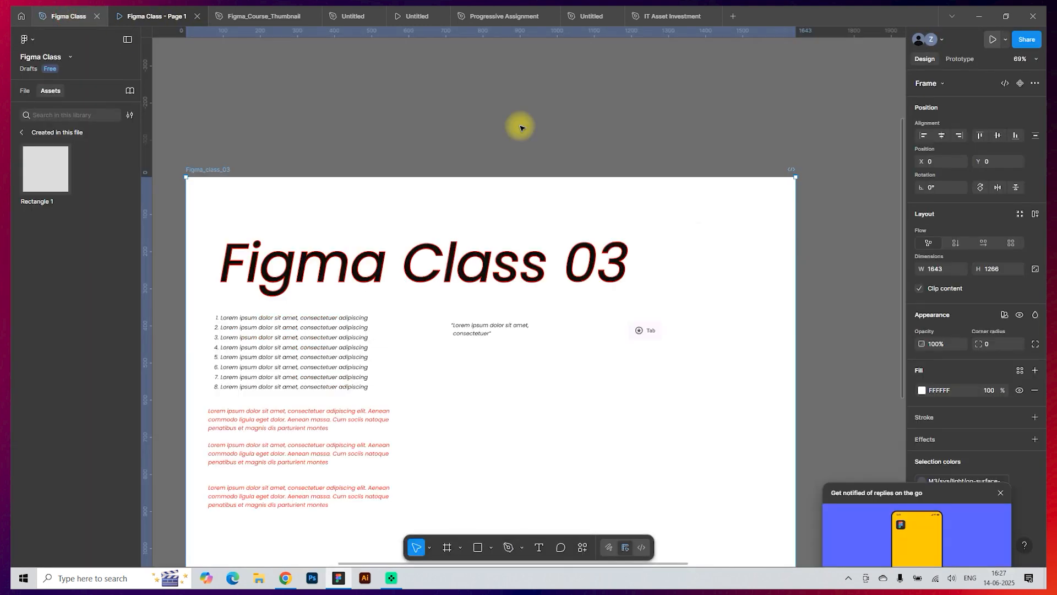
Change the label text of the placed icon-and-label component to "Submit"
scroll(679, 337, up, 5)
double_click(612, 324)
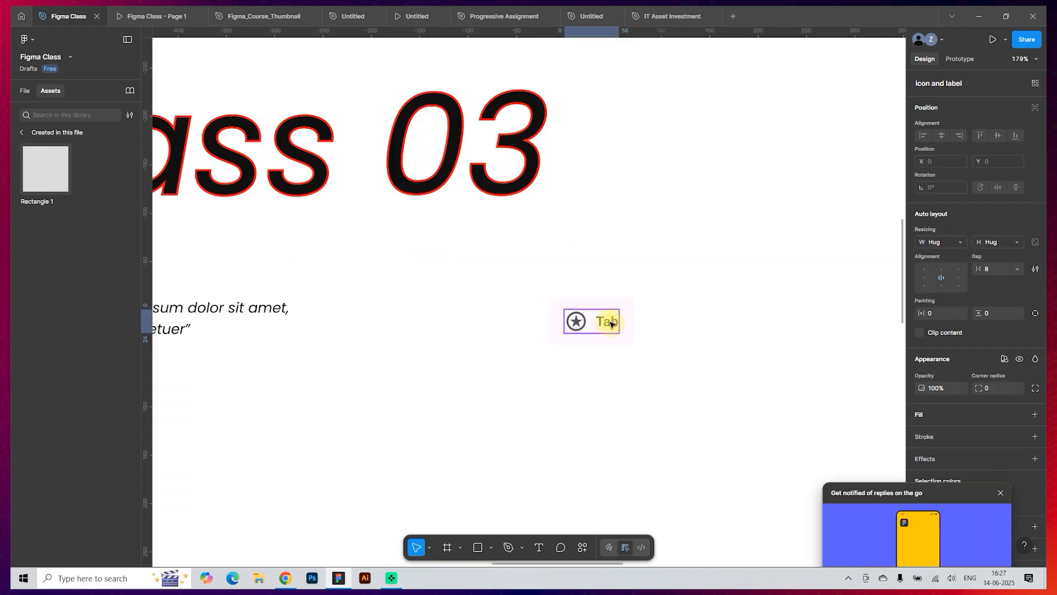
double_click(609, 323)
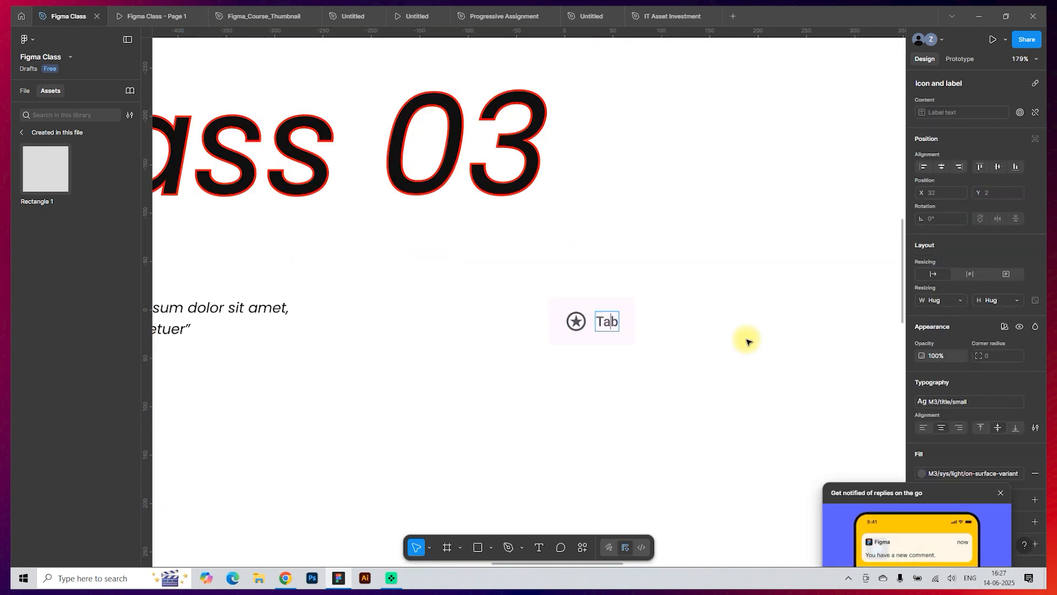
key(ctrl+a)
text(Sub)
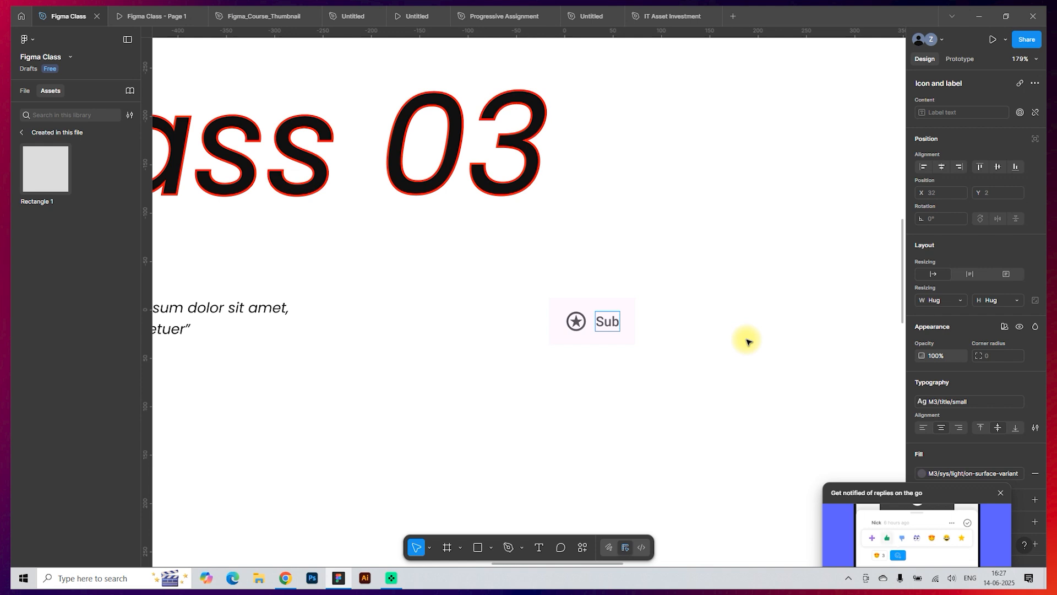
text(mit)
key(Return)
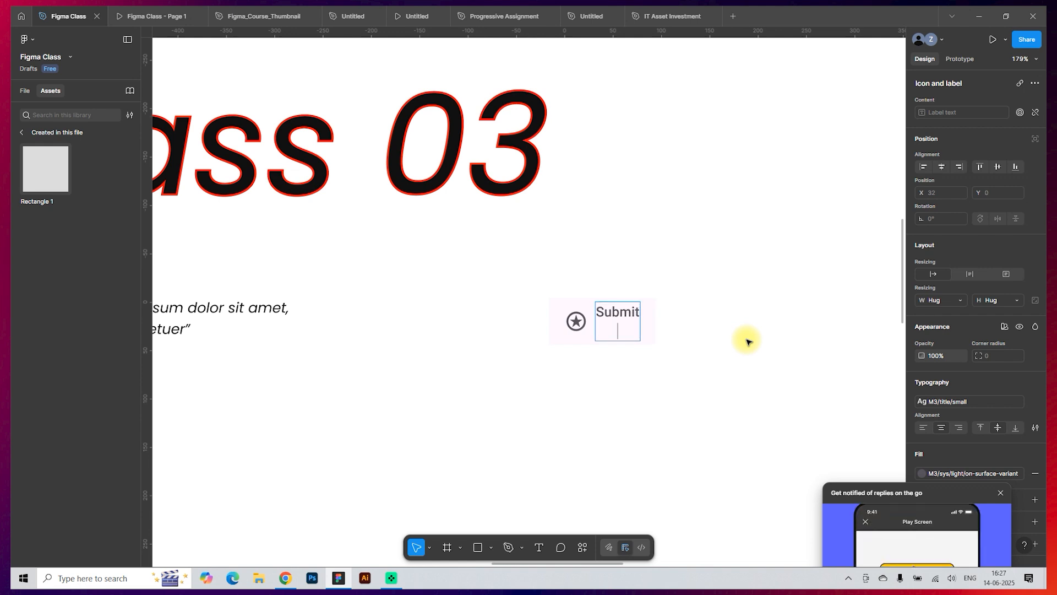
key(BackSpace)
key(Escape)
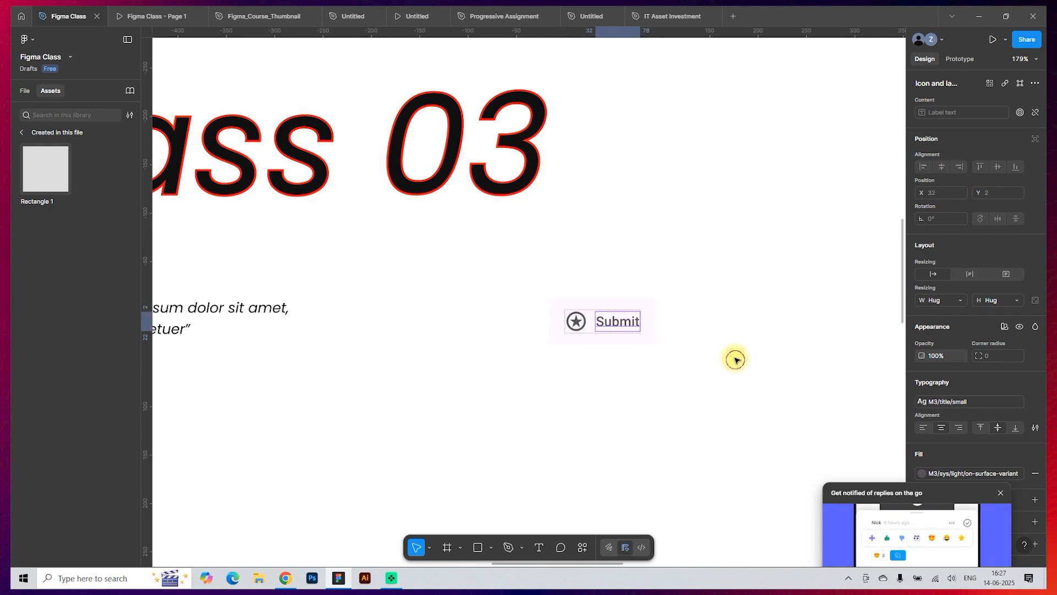
click(510, 280)
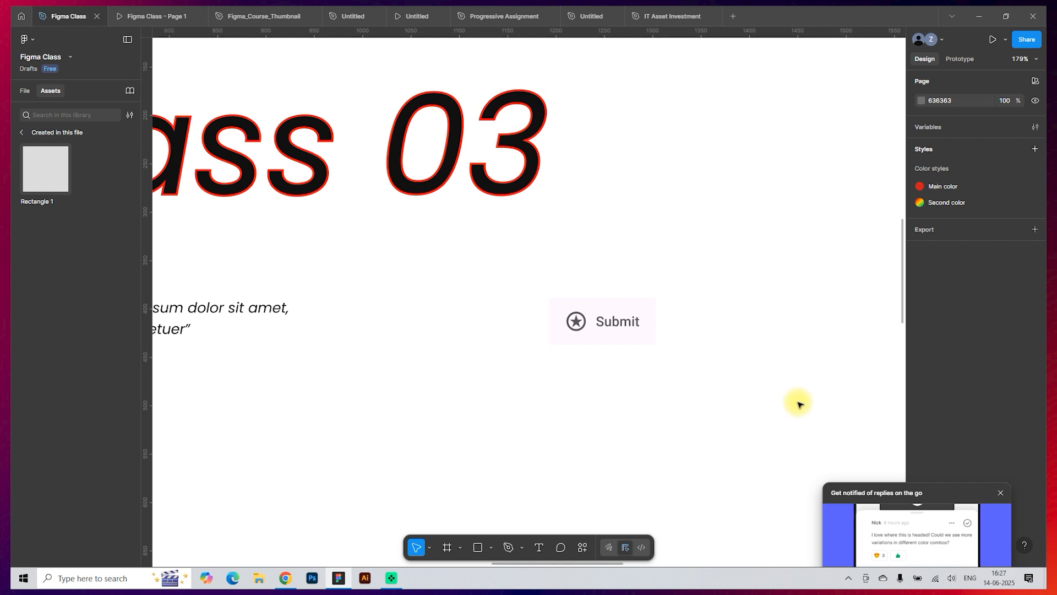
Examine the component properties of the Submit icon-and-label instance and deselect it
click(578, 322)
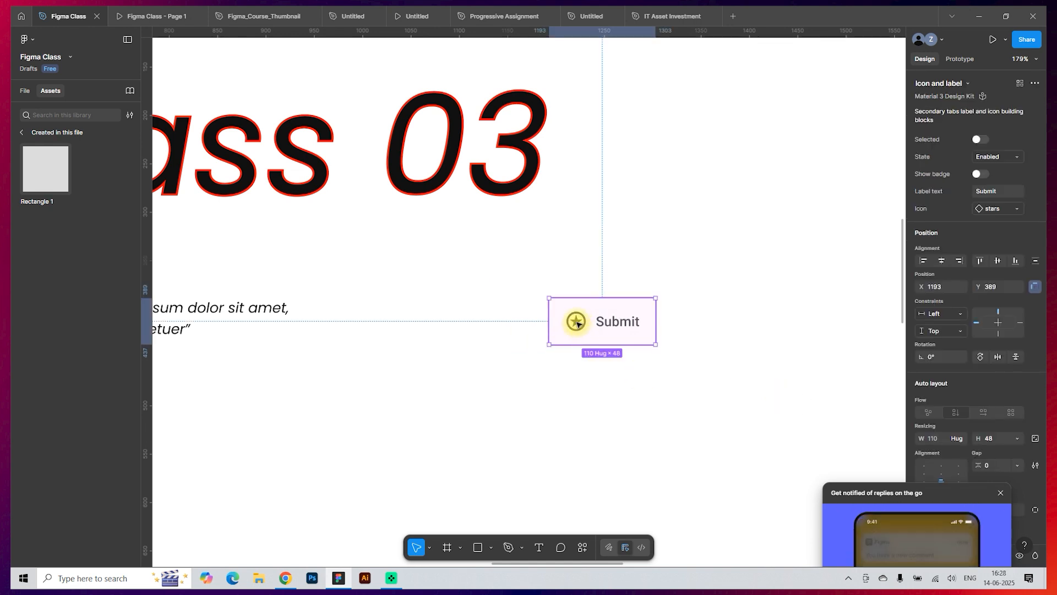
click(585, 291)
scroll(578, 291, down, 3)
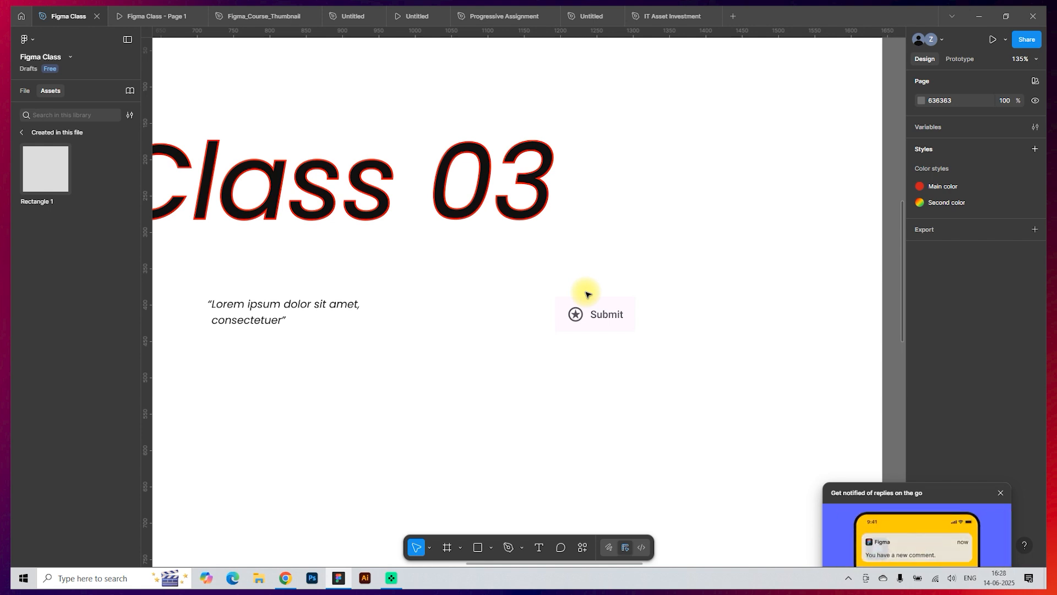
click(539, 290)
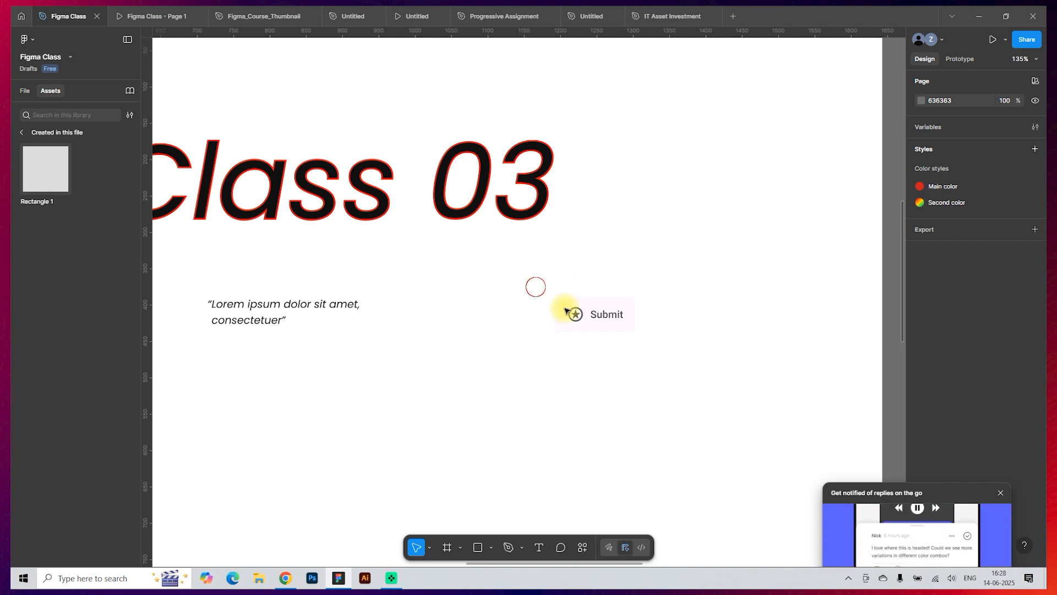
drag(662, 359, 666, 348)
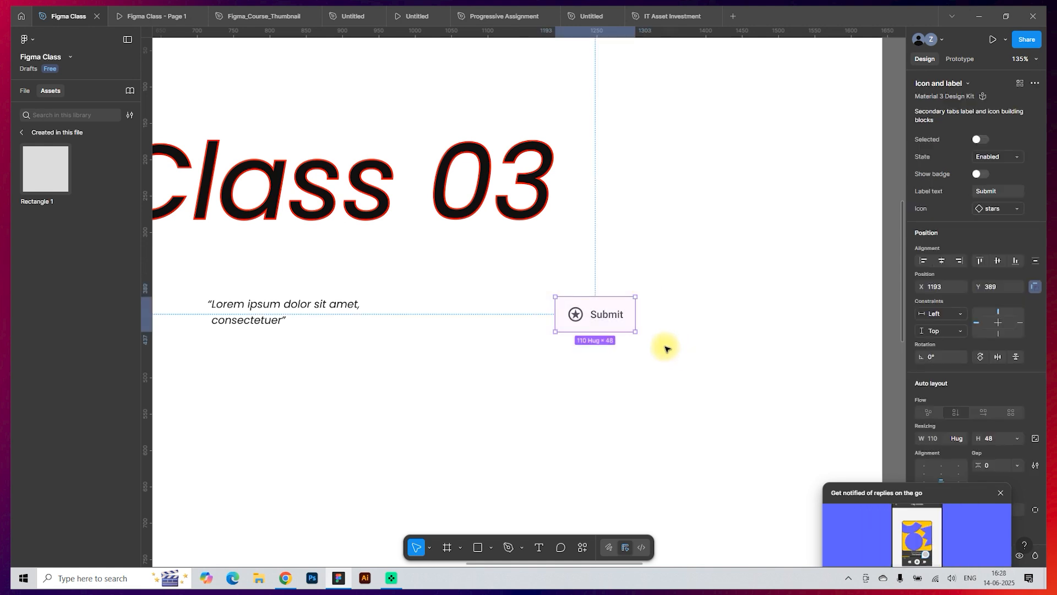
click(667, 348)
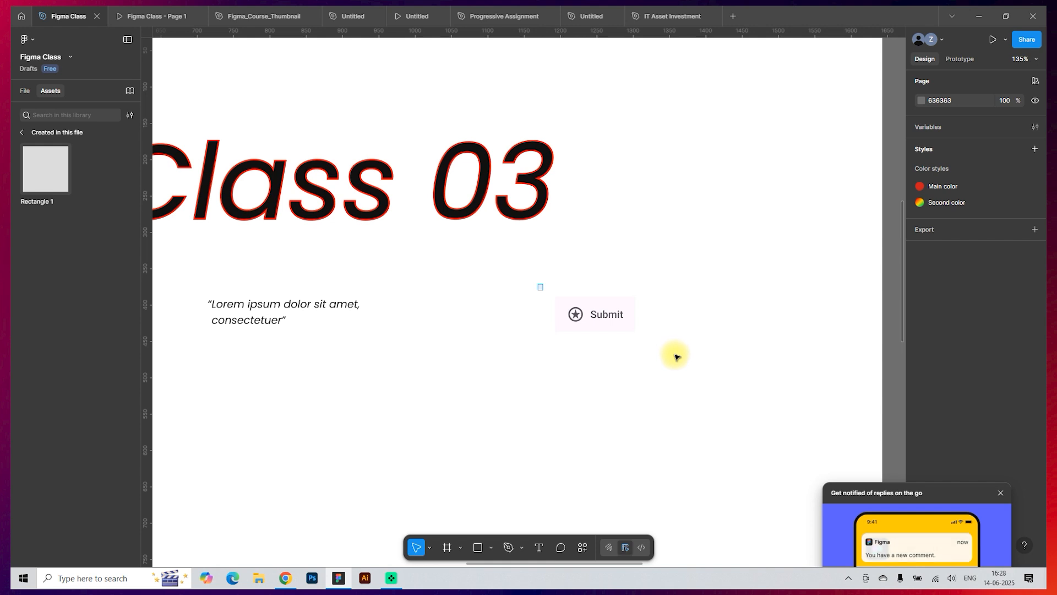
drag(677, 356, 668, 338)
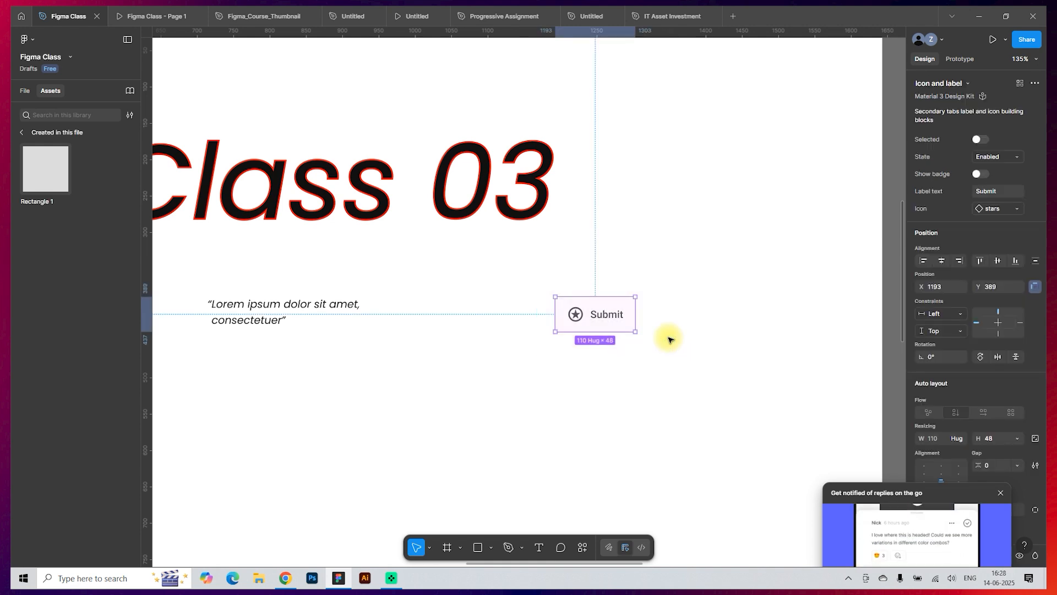
click(665, 332)
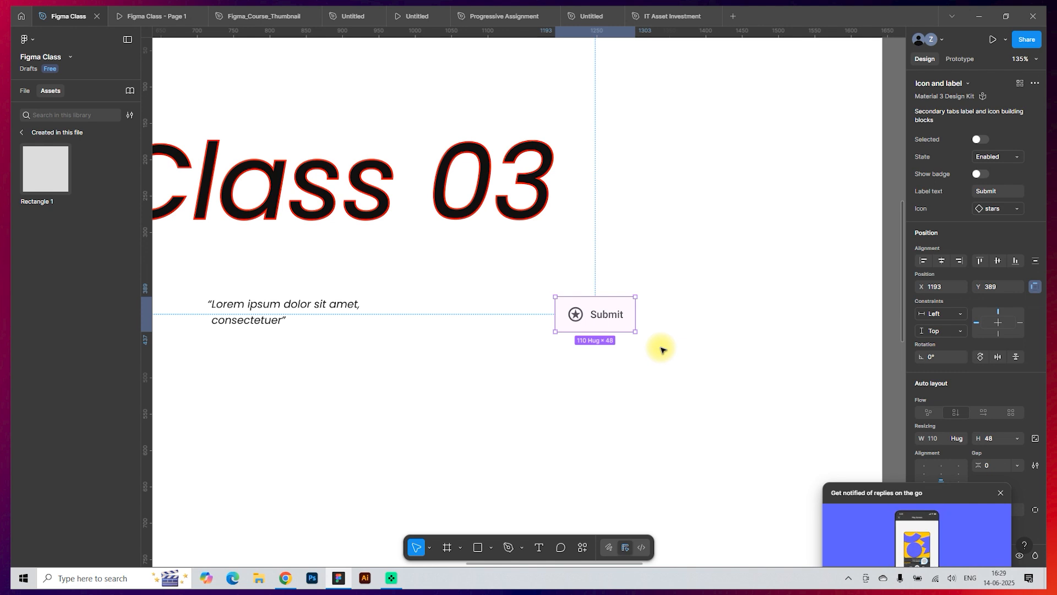
click(554, 292)
drag(726, 377, 727, 372)
Bring up the quick actions search, view the available plugins and widgets, and close it again
key(ctrl+k)
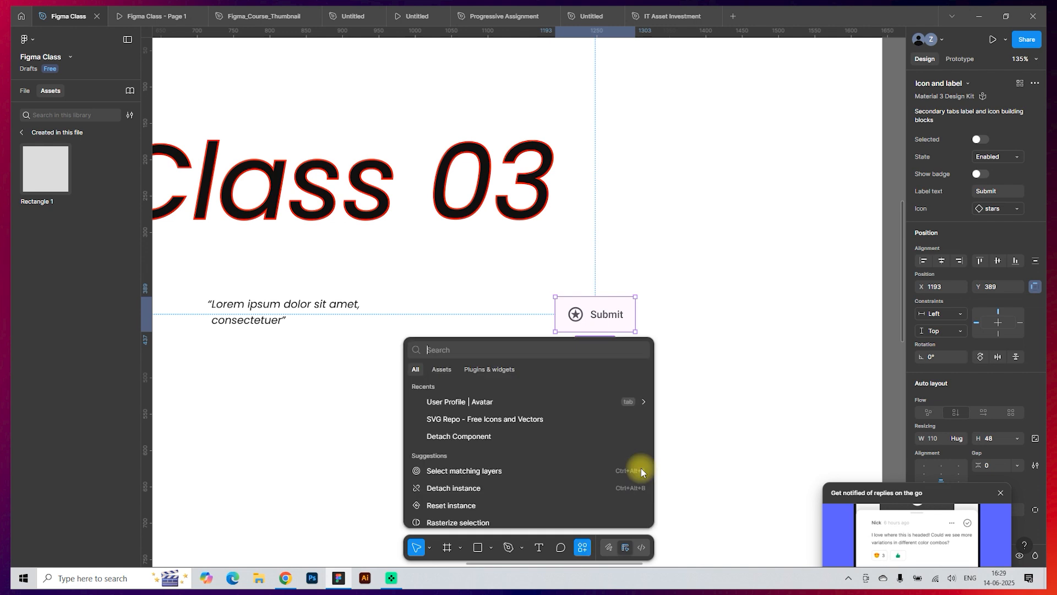
click(496, 372)
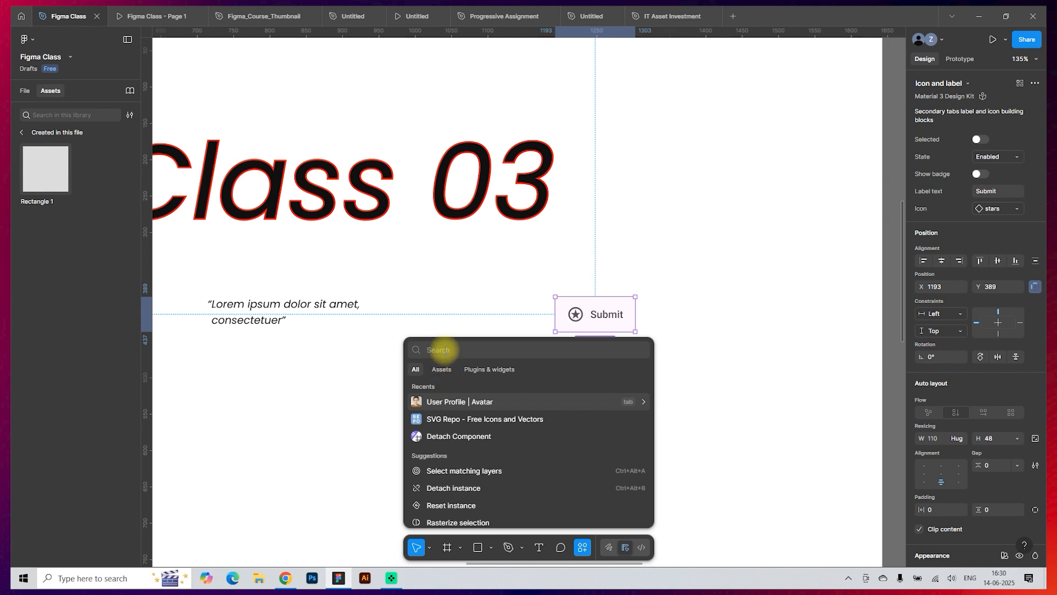
click(490, 370)
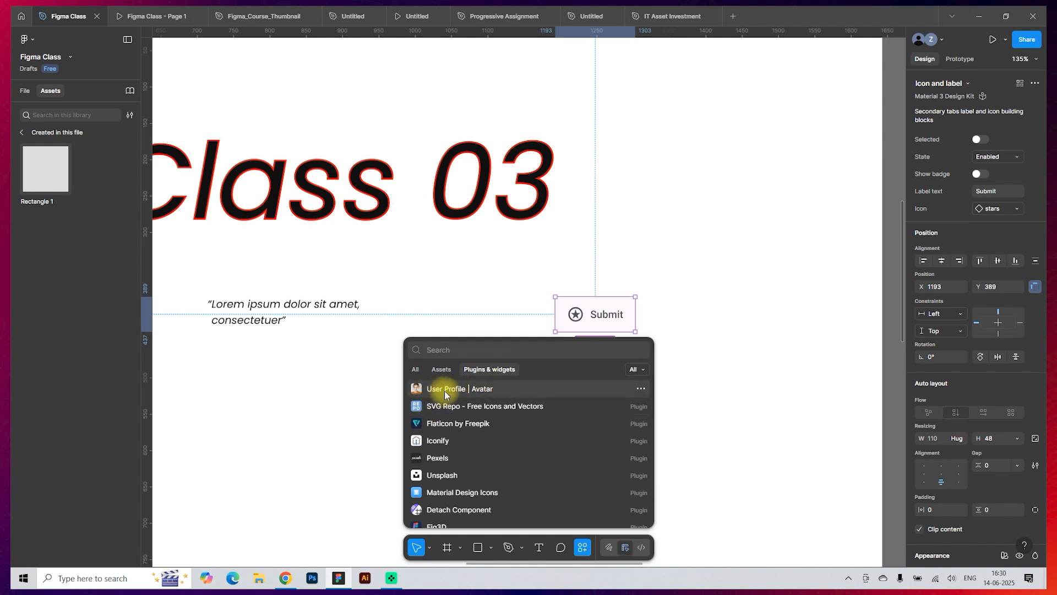
click(733, 343)
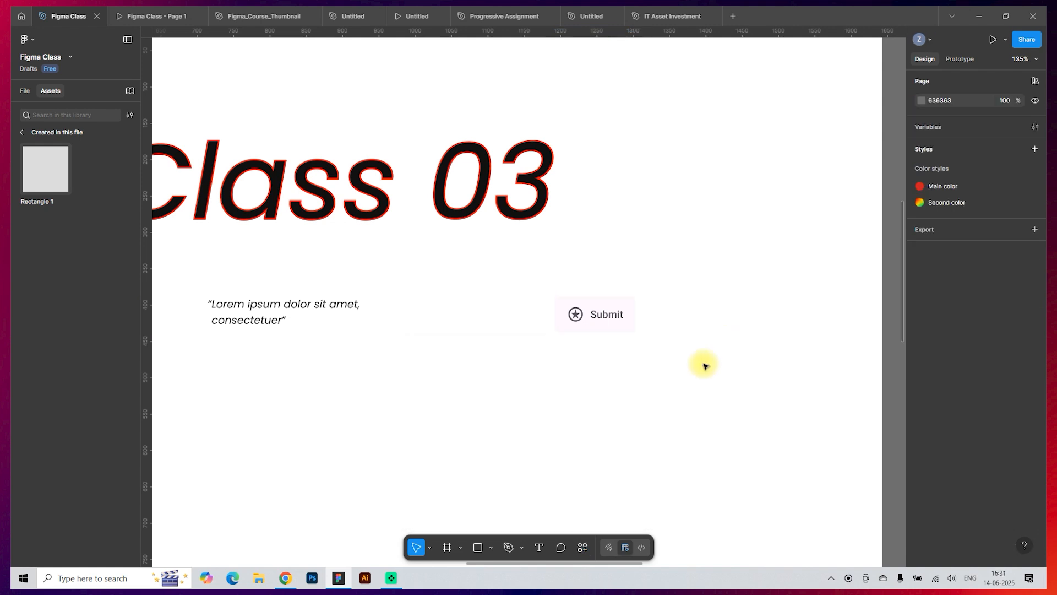
Switch to Chrome, search Google Images for "profile picture", and preview the Unsplash photo of the man in a light T-shirt
click(583, 547)
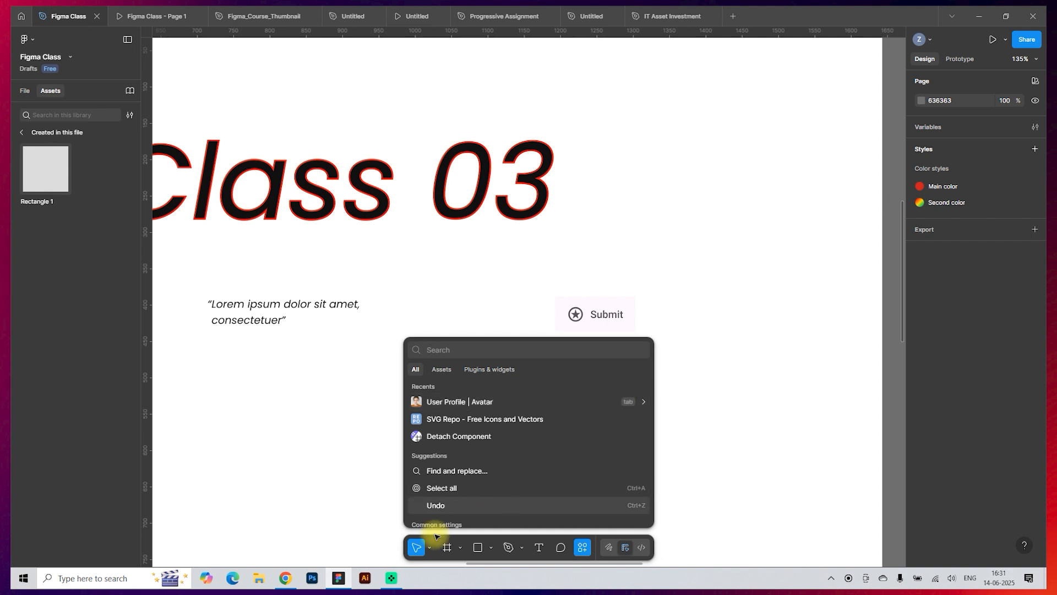
click(285, 578)
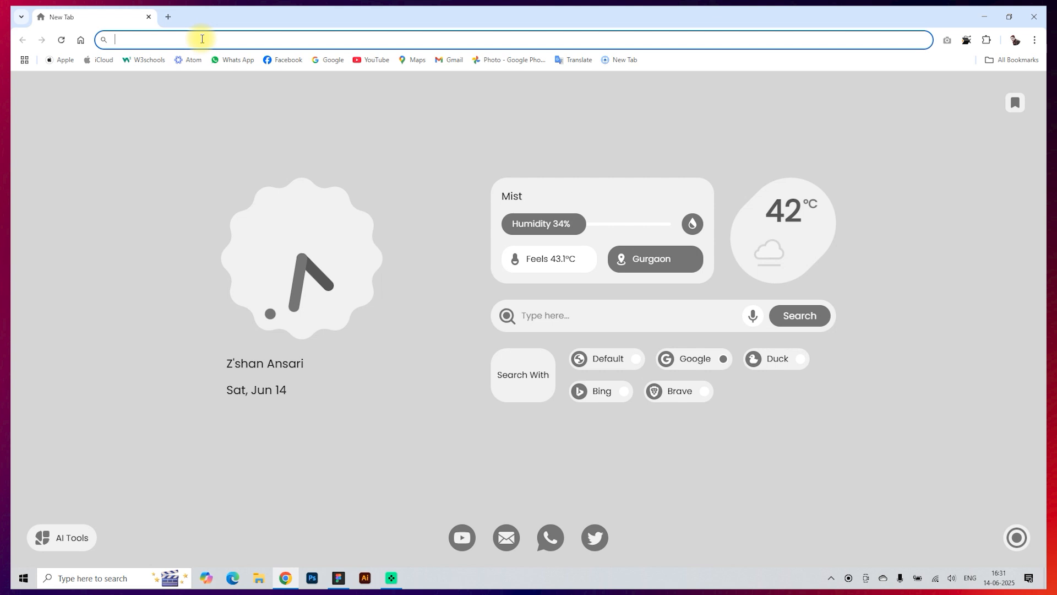
text(profile picture)
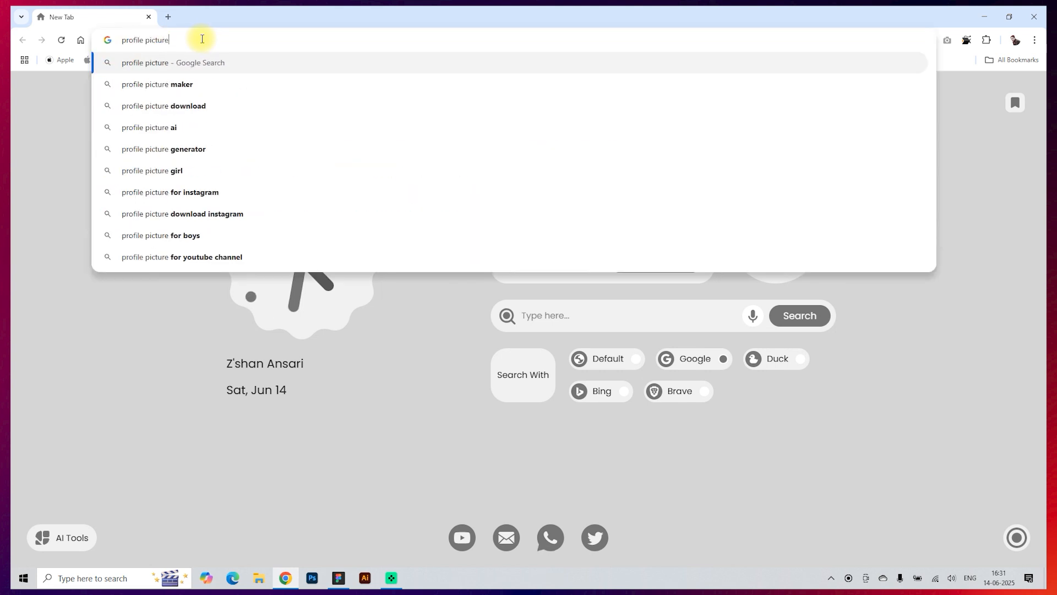
key(Return)
click(450, 232)
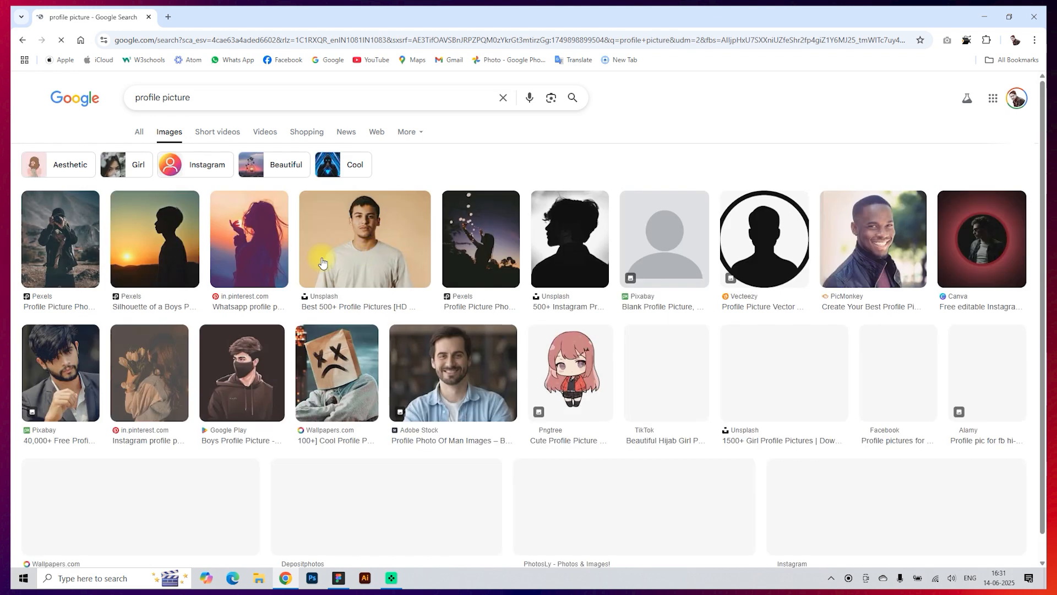
scroll(485, 270, down, 4)
scroll(485, 269, up, 4)
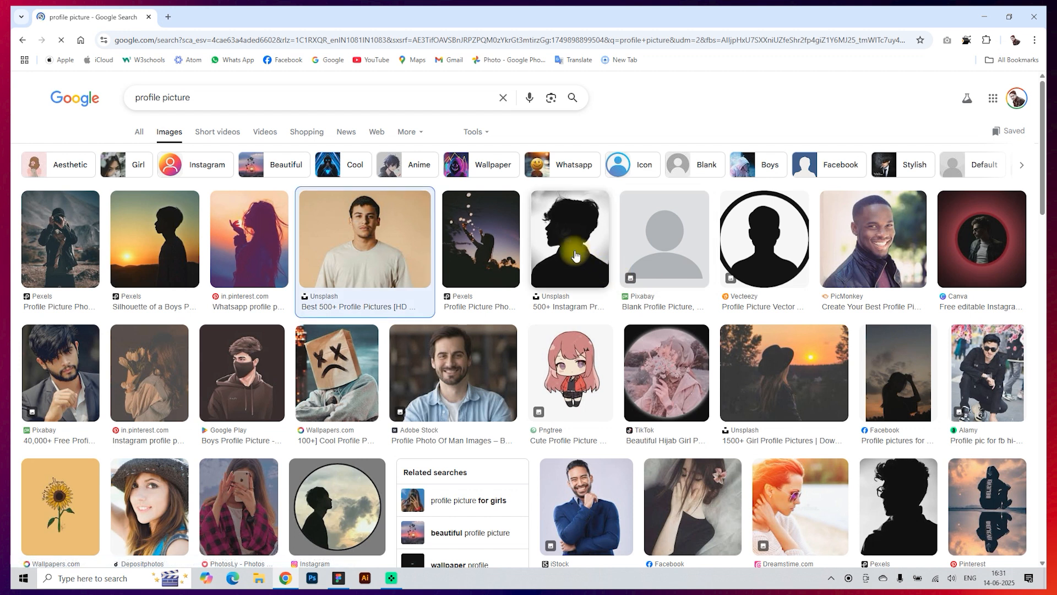
click(425, 284)
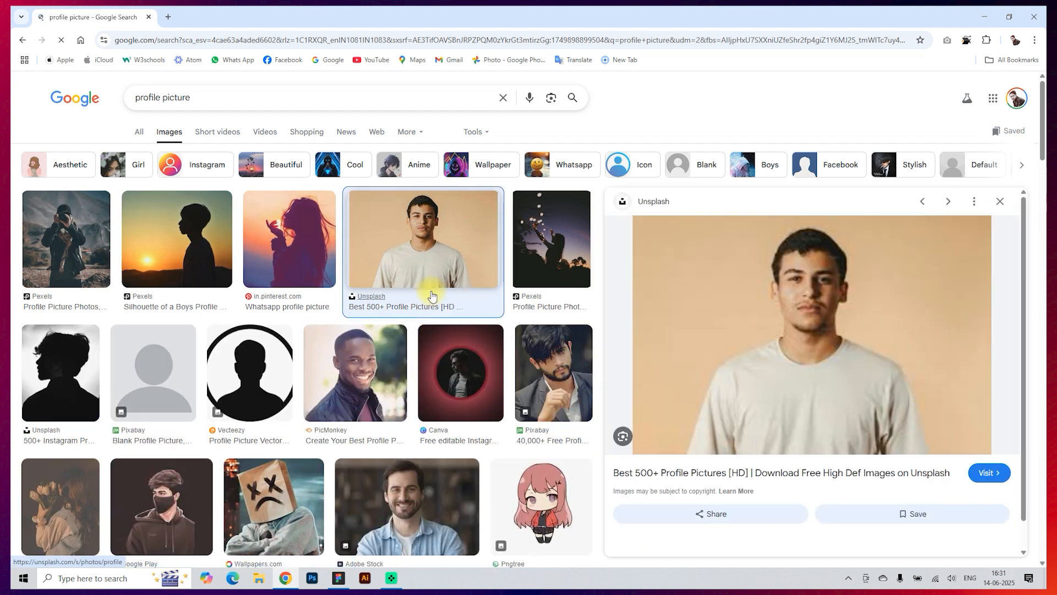
Return to Figma and run the User Profile | Avatar plugin, placing its window between the quote and the Submit component
key(alt+Tab)
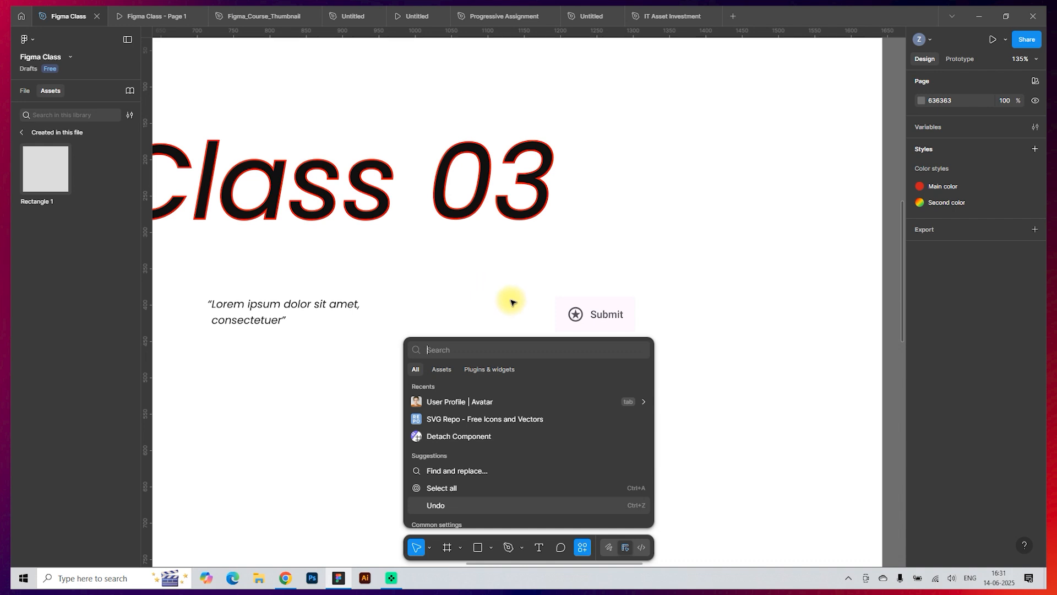
click(486, 369)
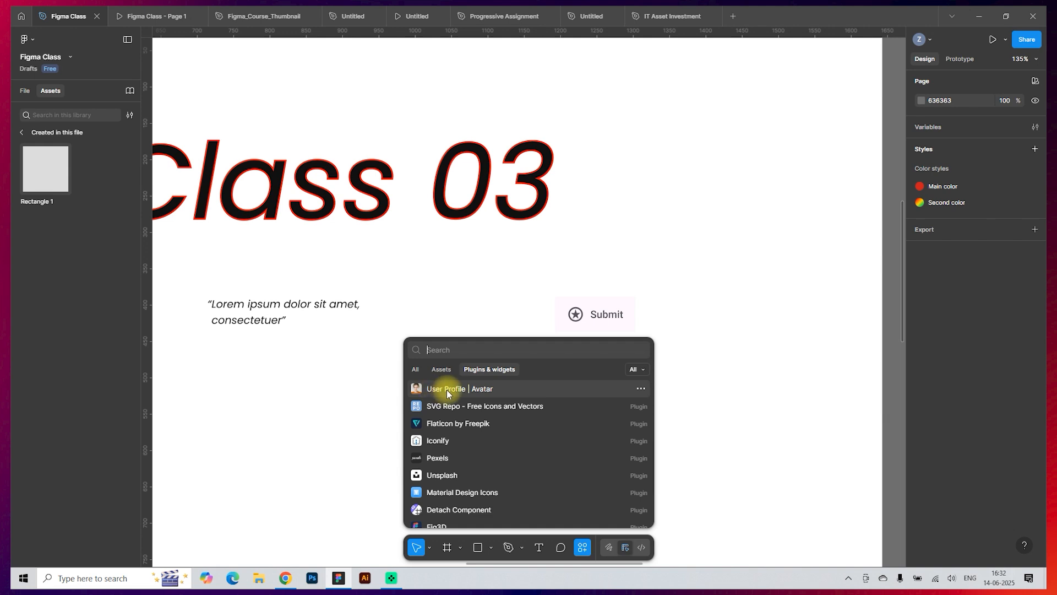
click(467, 390)
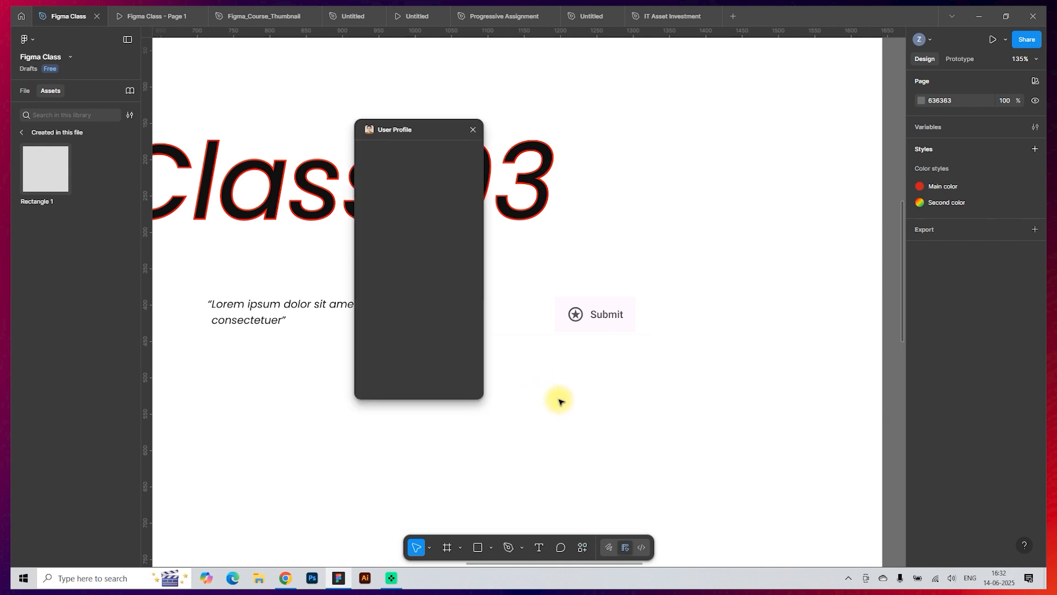
drag(425, 129, 472, 194)
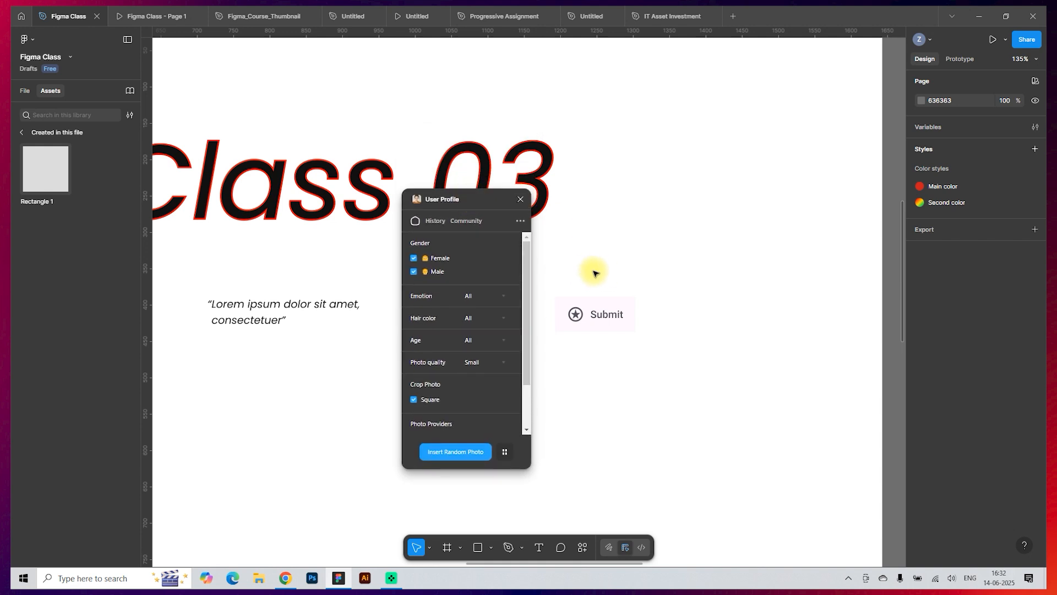
drag(484, 199, 495, 199)
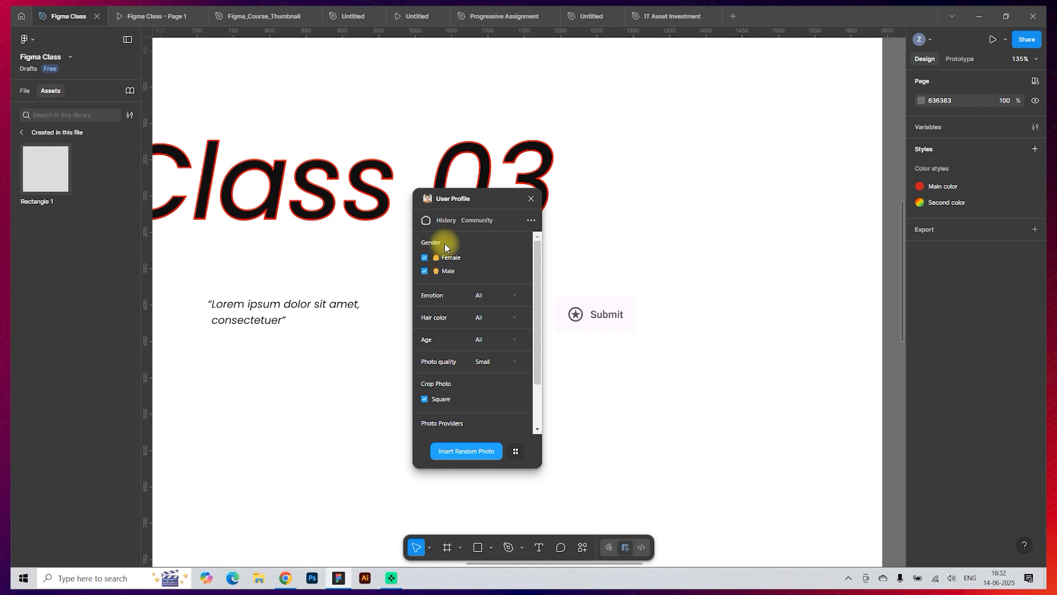
Restrict the plugin's photos to Male only and set the emotion to Smile
click(423, 271)
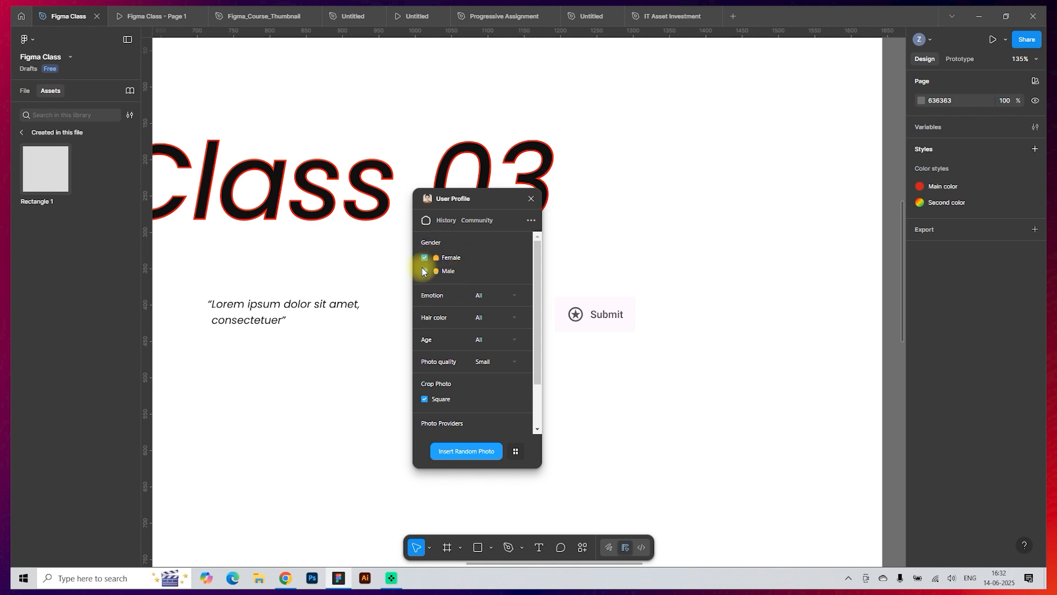
click(424, 271)
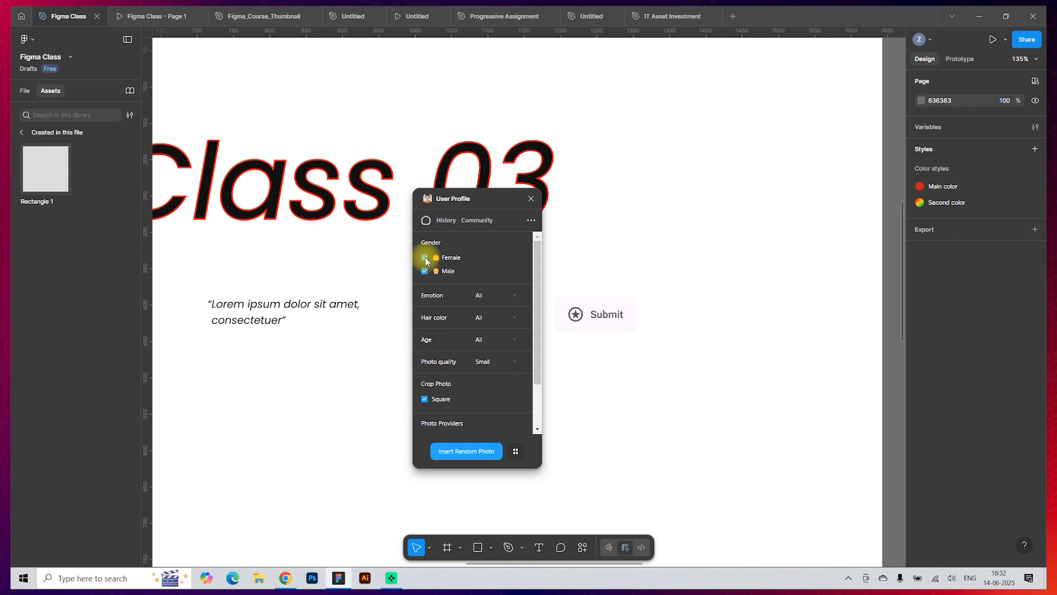
click(424, 257)
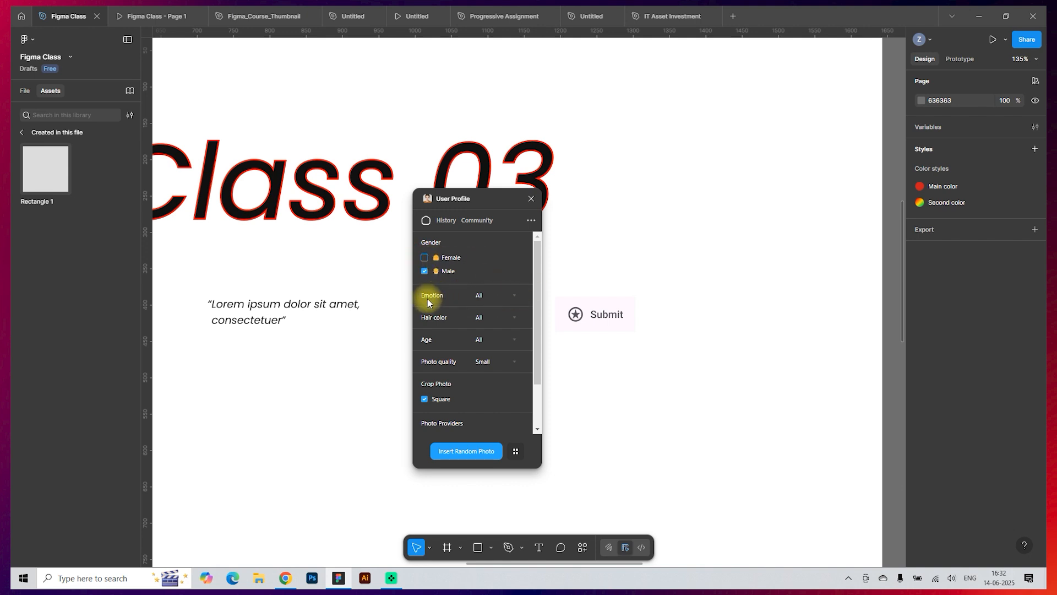
click(497, 296)
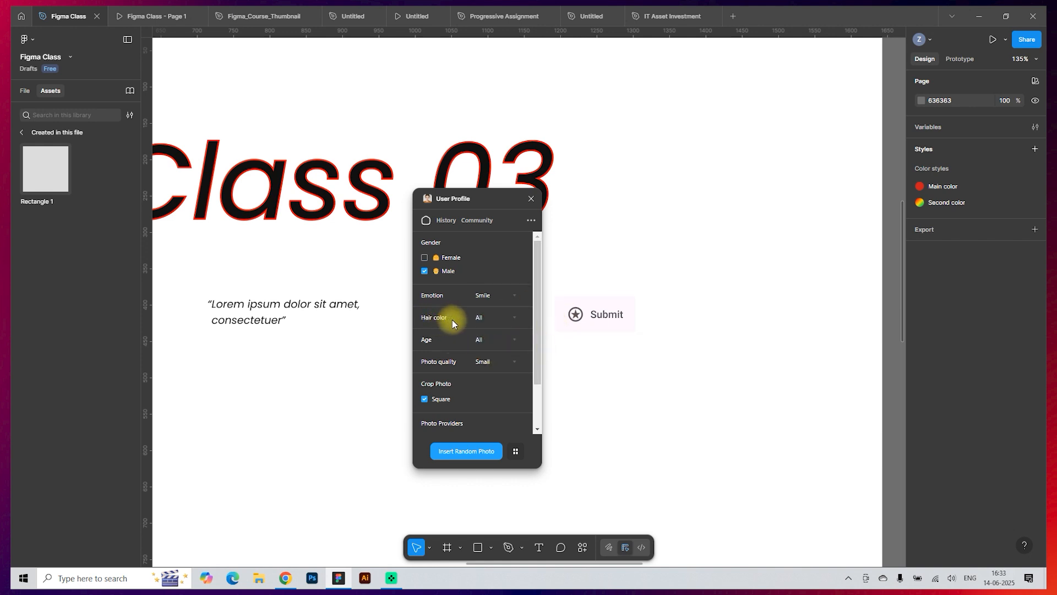
Set the plugin's hair color to Brown, age to Gen Z and photo quality to Small
click(498, 317)
click(497, 339)
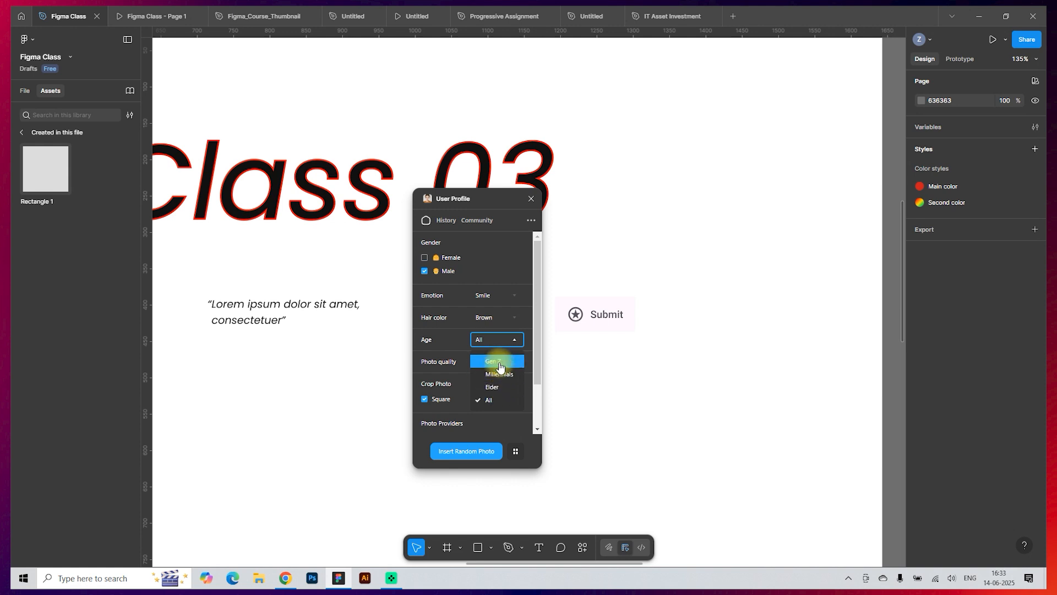
click(499, 363)
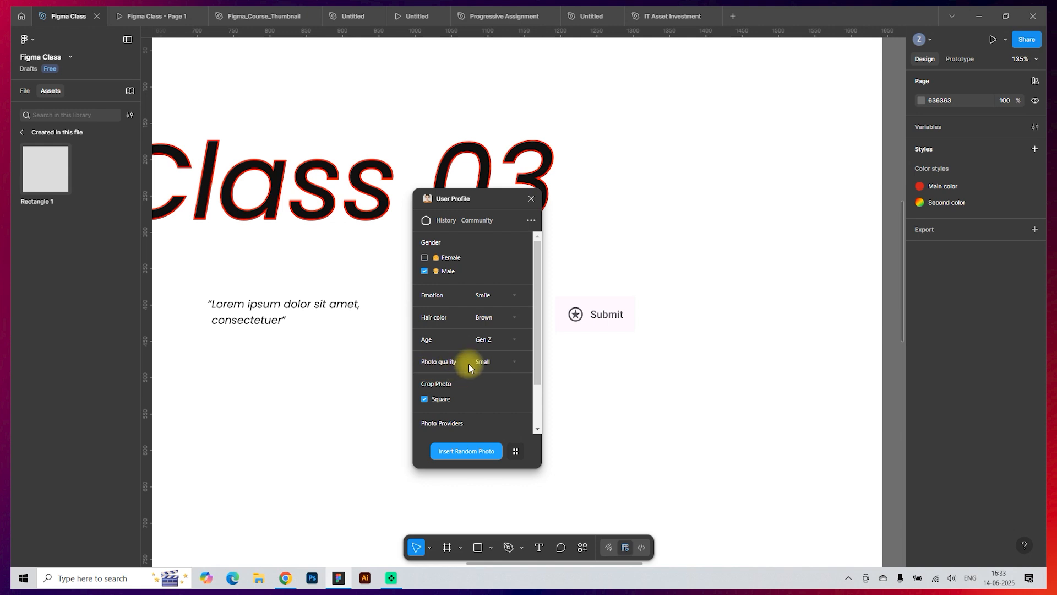
click(489, 361)
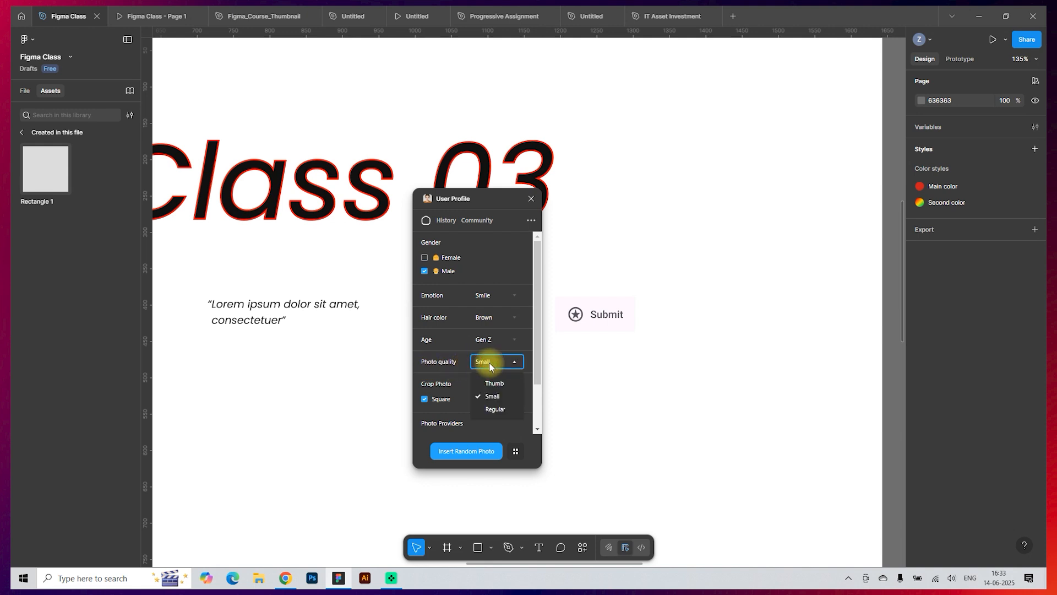
click(498, 397)
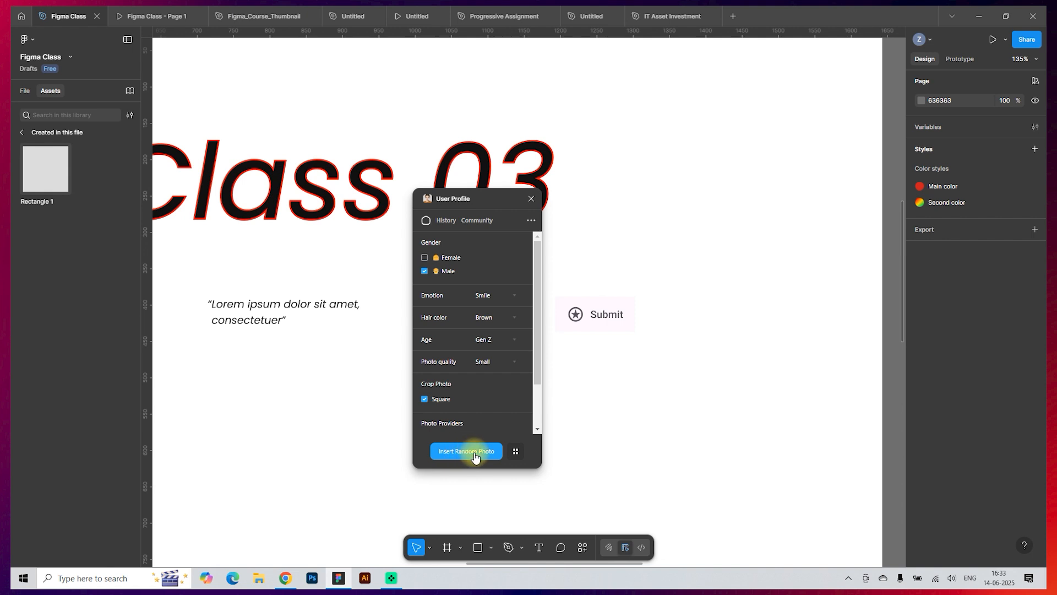
Insert a random profile photo and make it an 81 × 81 circle with corner radius 200, just past the Submit component
click(471, 457)
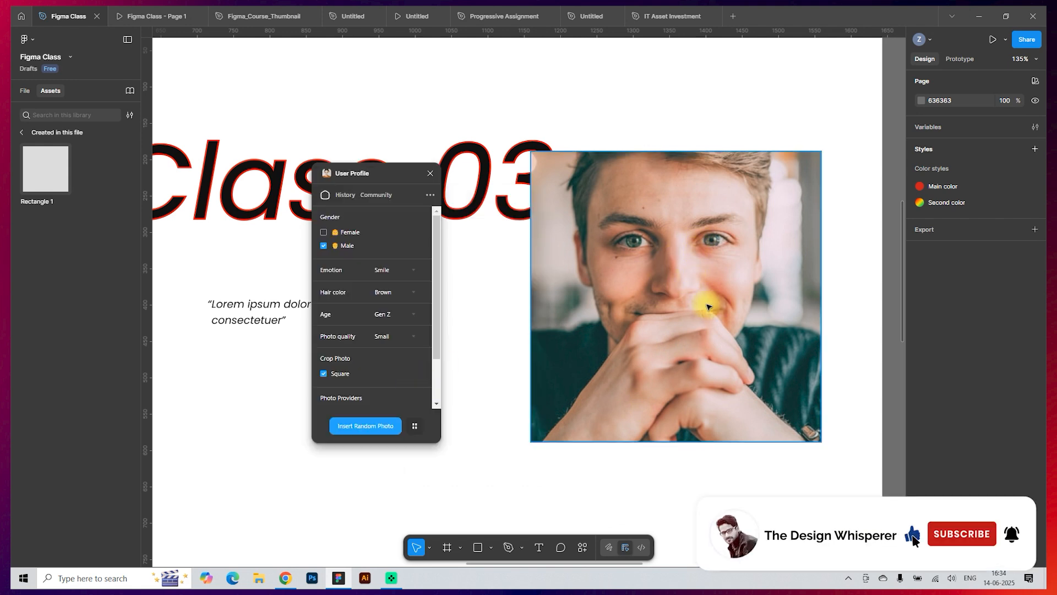
click(710, 250)
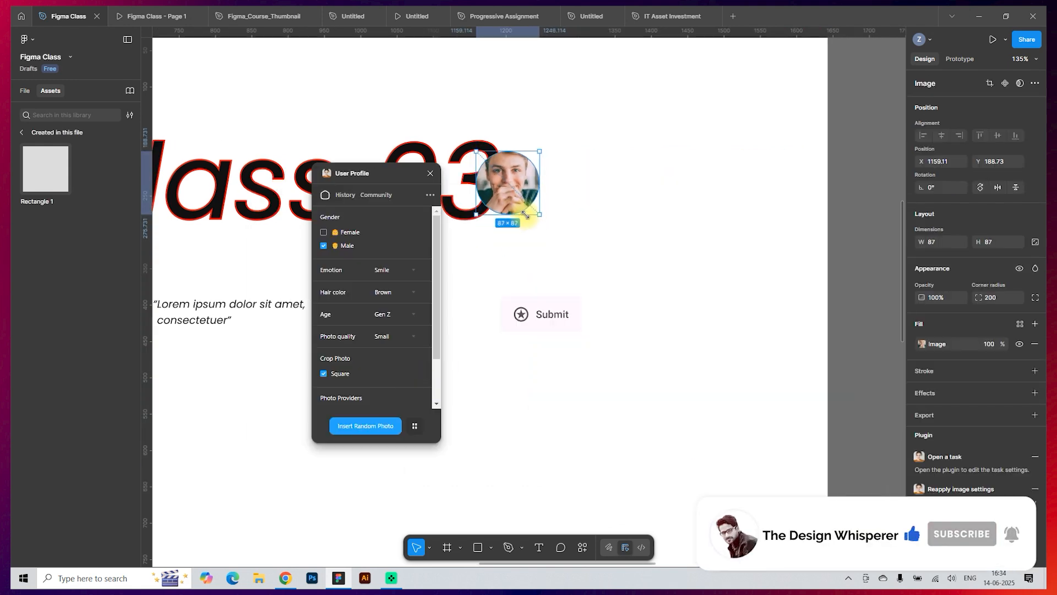
drag(527, 216, 668, 323)
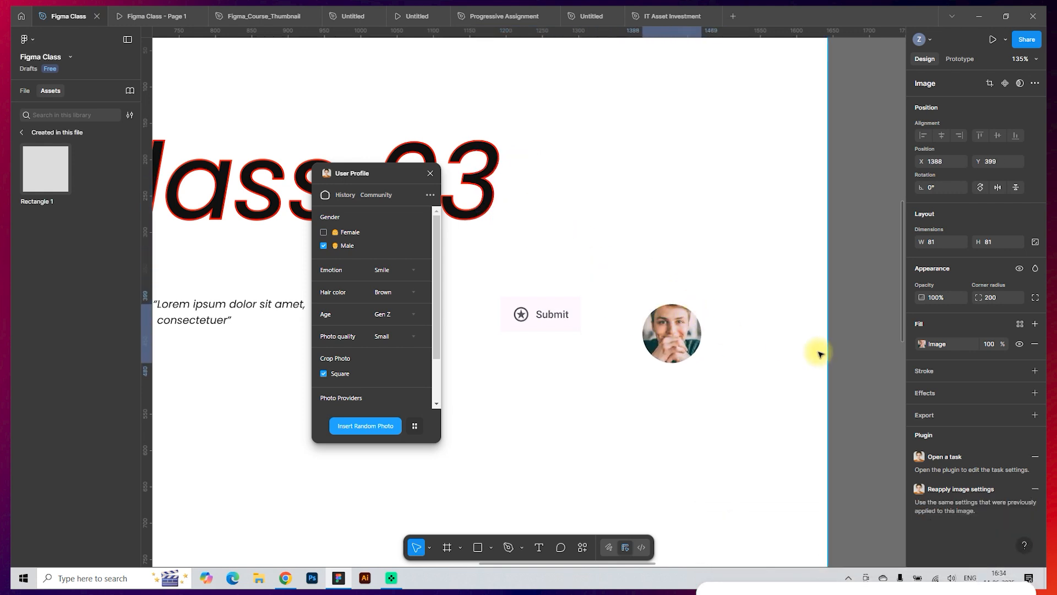
click(864, 372)
Select the circular avatar photo and open the User Profile plugin's photo gallery, with its window moved closer to the Submit component
drag(876, 397, 623, 257)
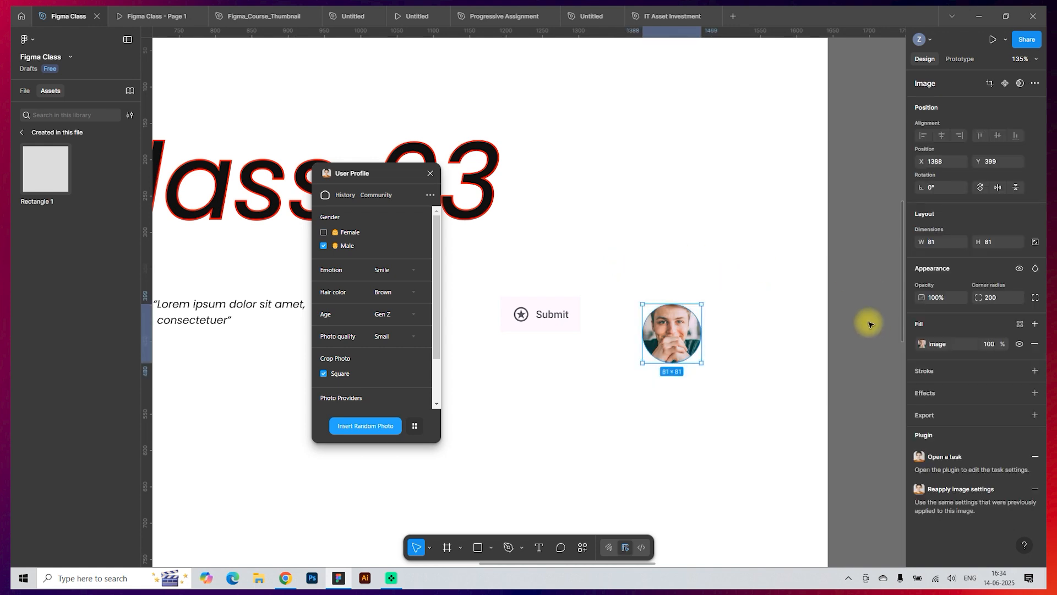
click(872, 325)
click(680, 343)
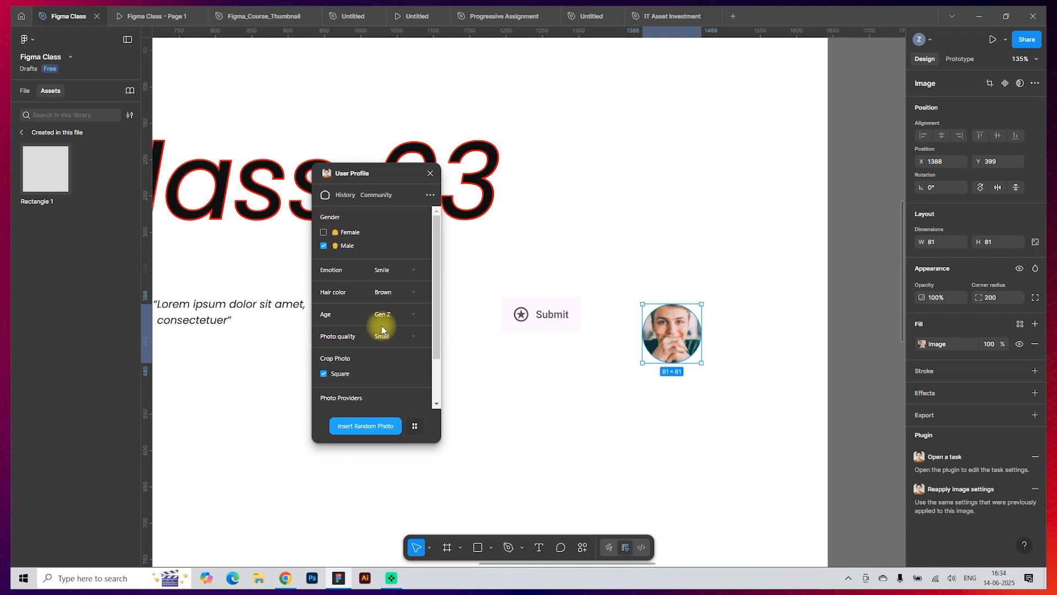
drag(383, 174, 444, 189)
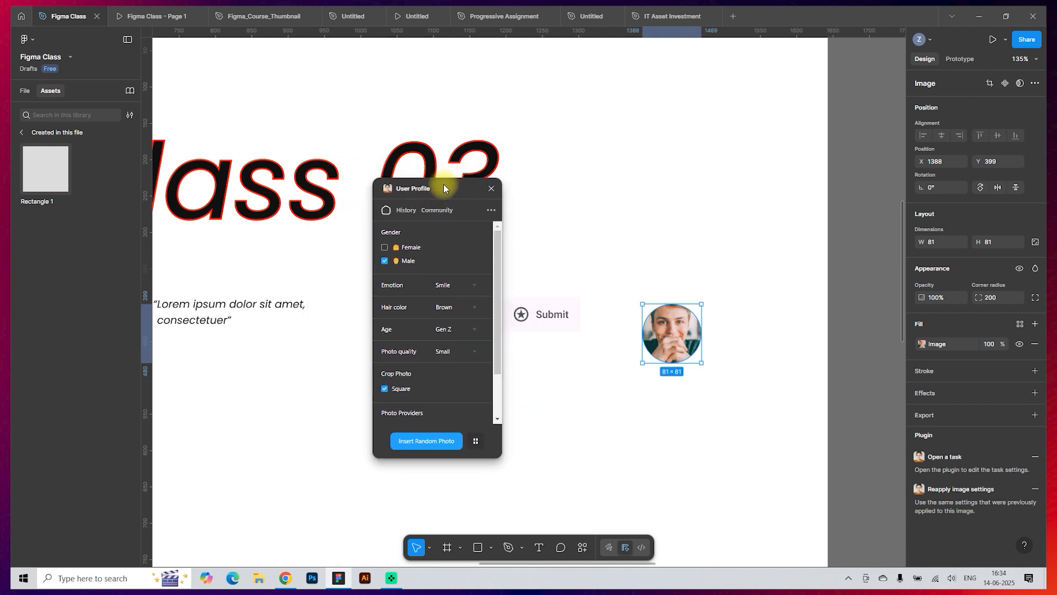
click(477, 445)
Replace the avatar's image with the gallery photo of the long-haired woman resting her head on her hand, and close the plugin
drag(500, 243, 503, 291)
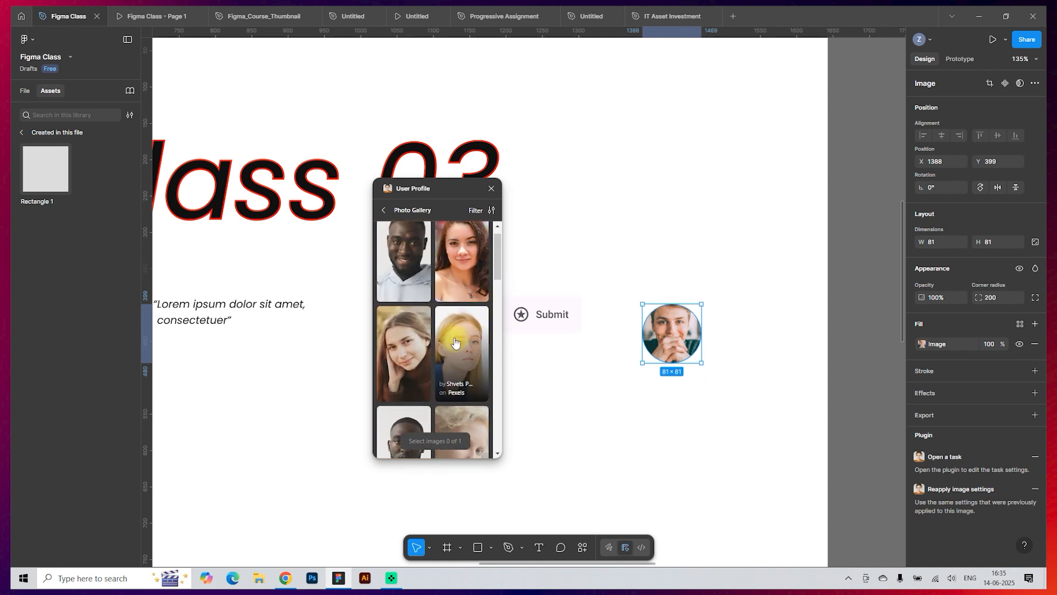
scroll(421, 314, down, 1)
scroll(452, 309, up, 1)
scroll(418, 297, down, 1)
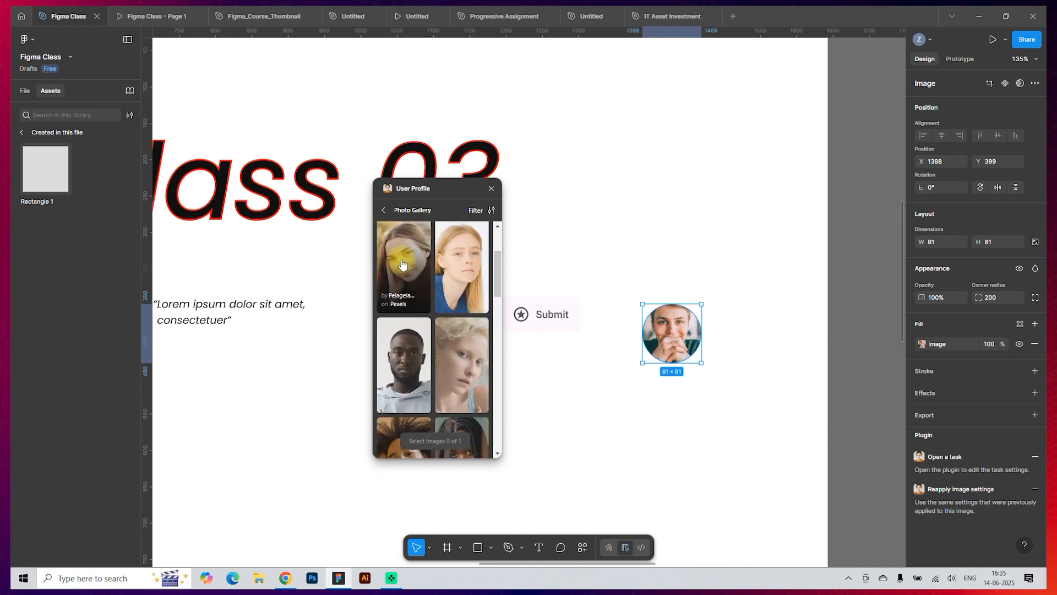
click(403, 265)
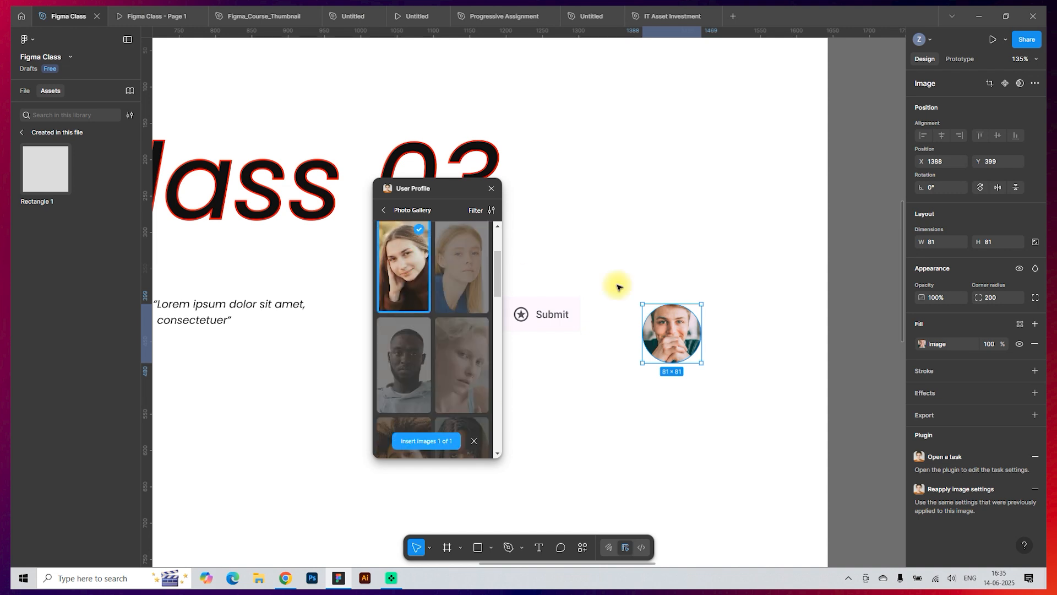
click(439, 443)
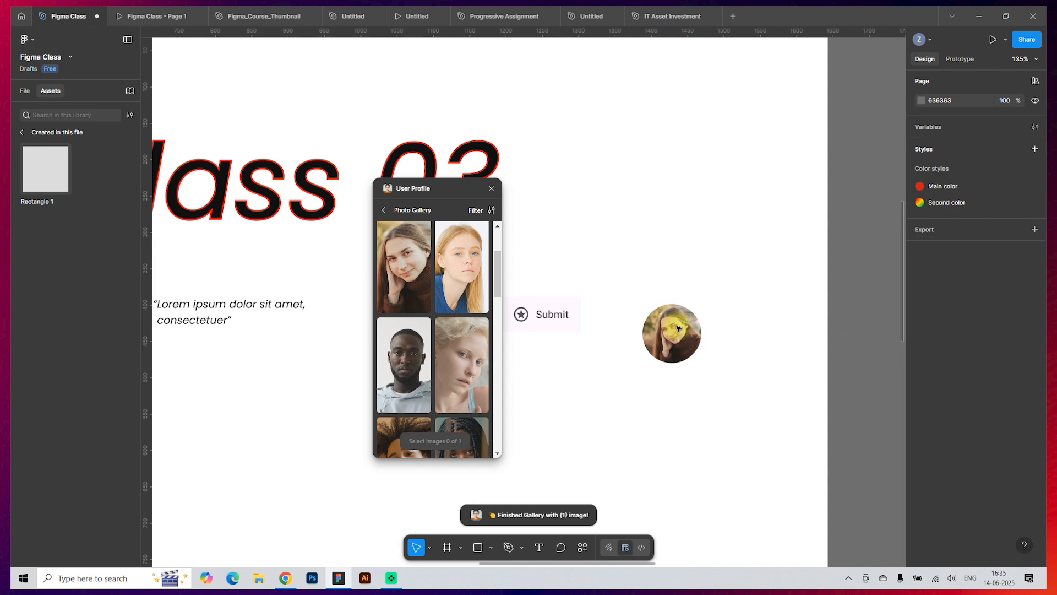
click(716, 376)
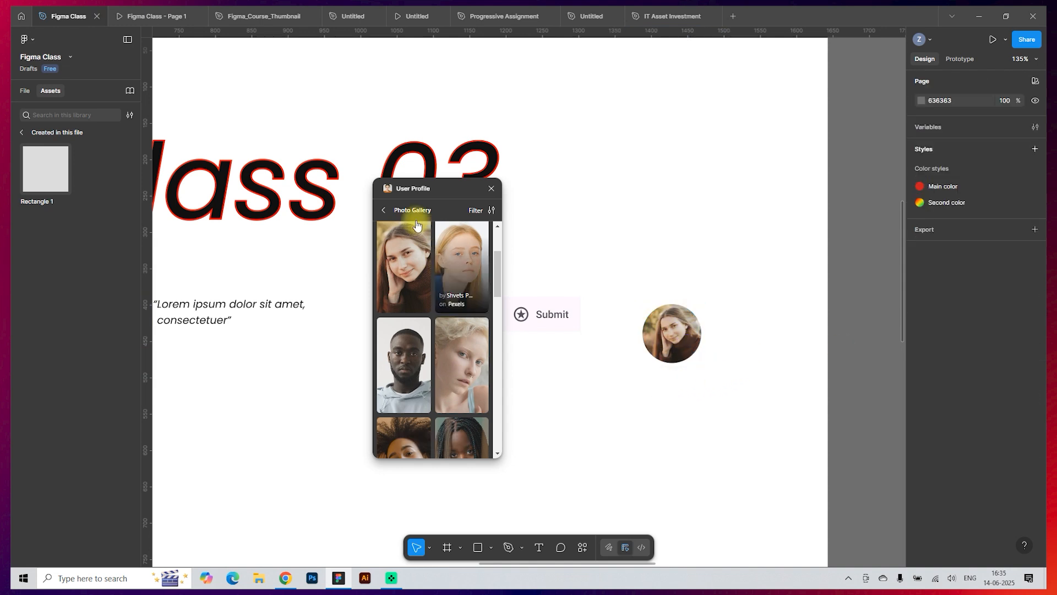
drag(404, 187, 385, 209)
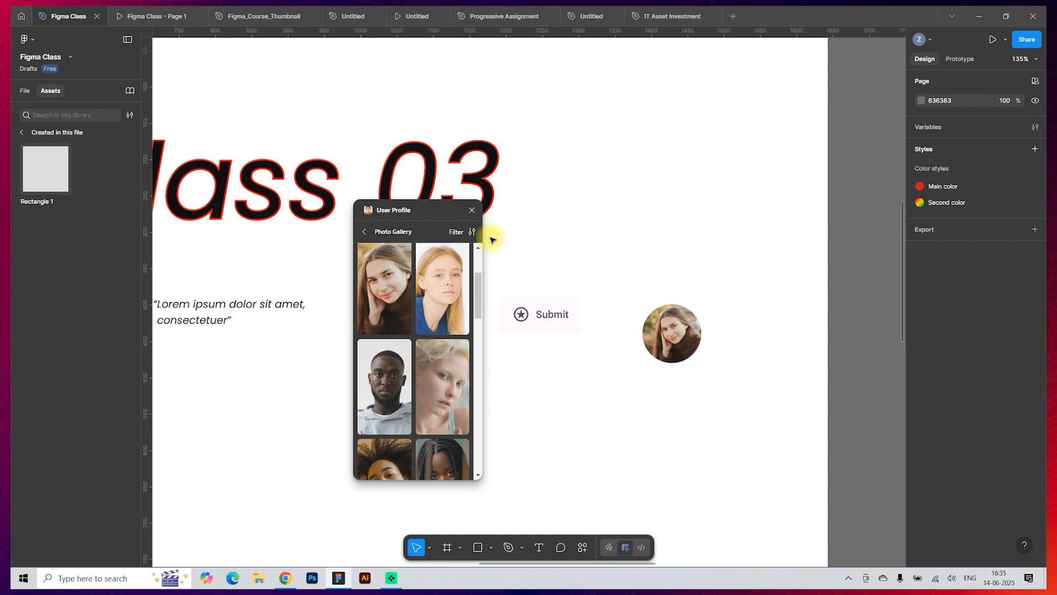
click(472, 210)
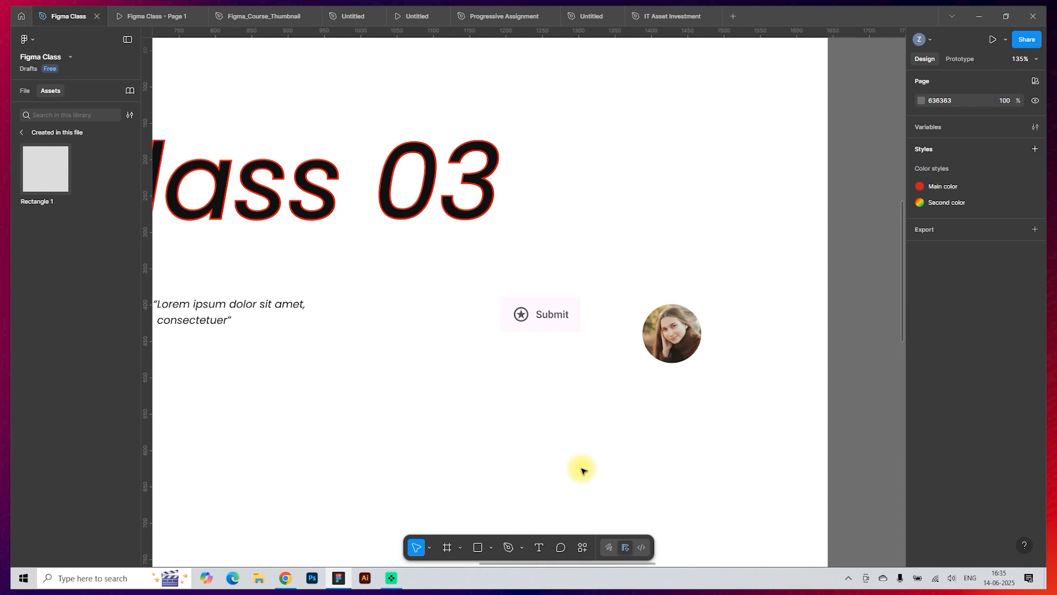
Run the SVG Repo - Free Icons and Vectors plugin and search it for "Setting" vectors
click(583, 547)
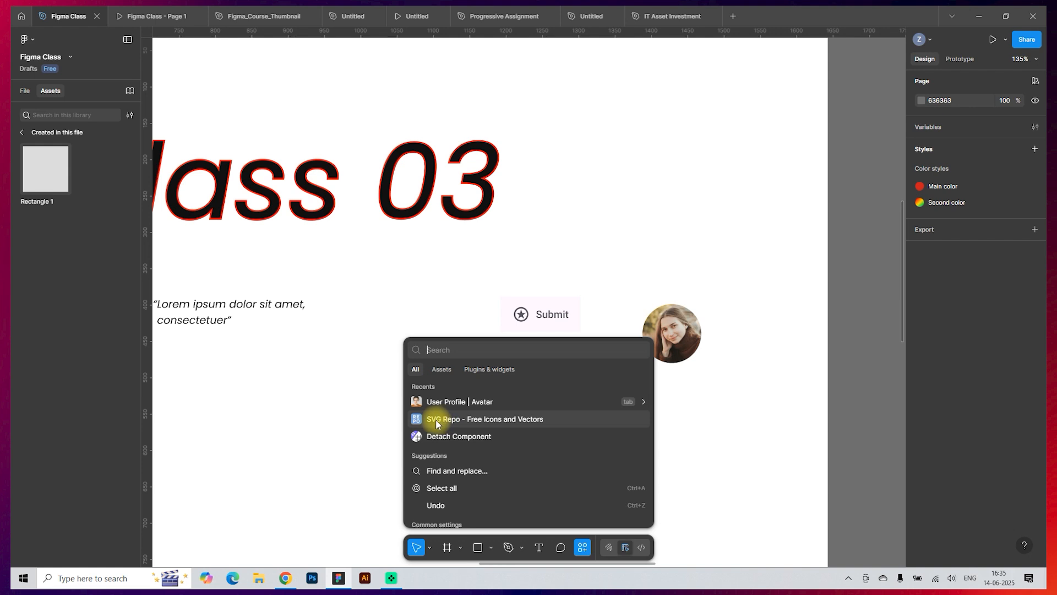
click(437, 423)
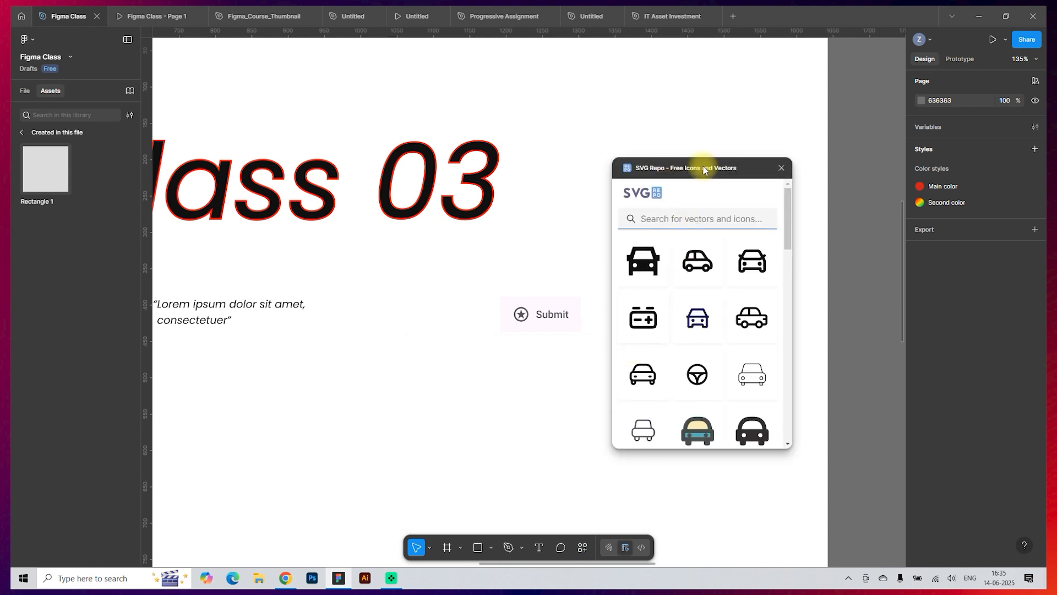
drag(704, 169, 473, 171)
click(435, 221)
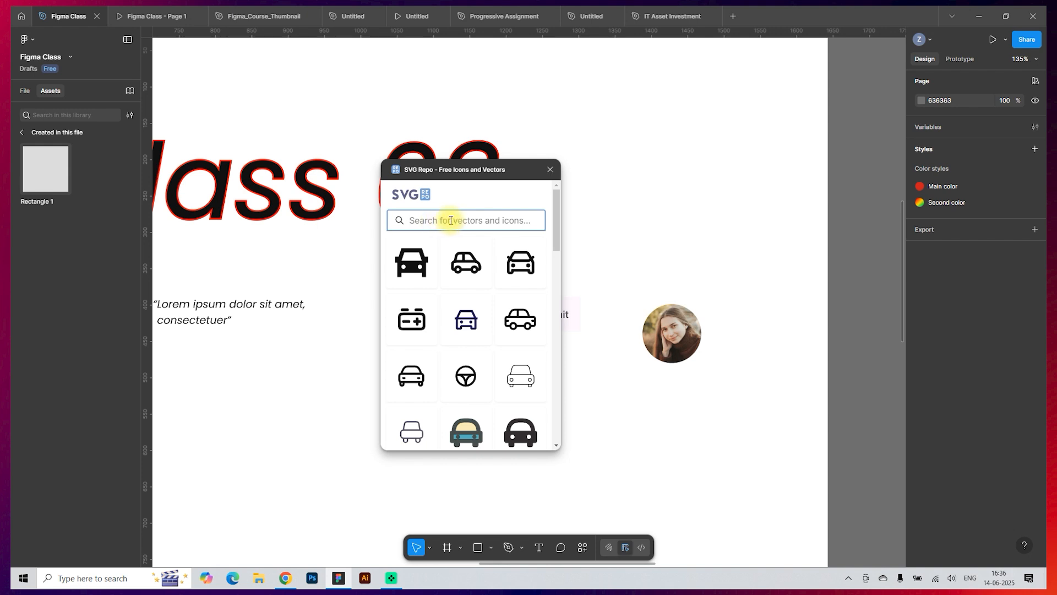
text(setti)
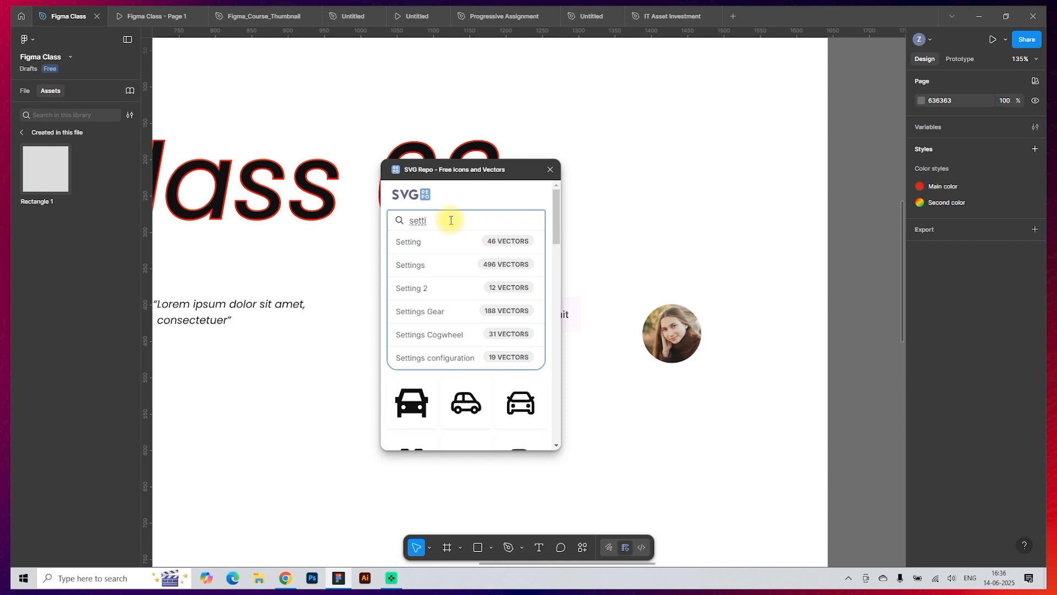
key(BackSpace)
text(setting)
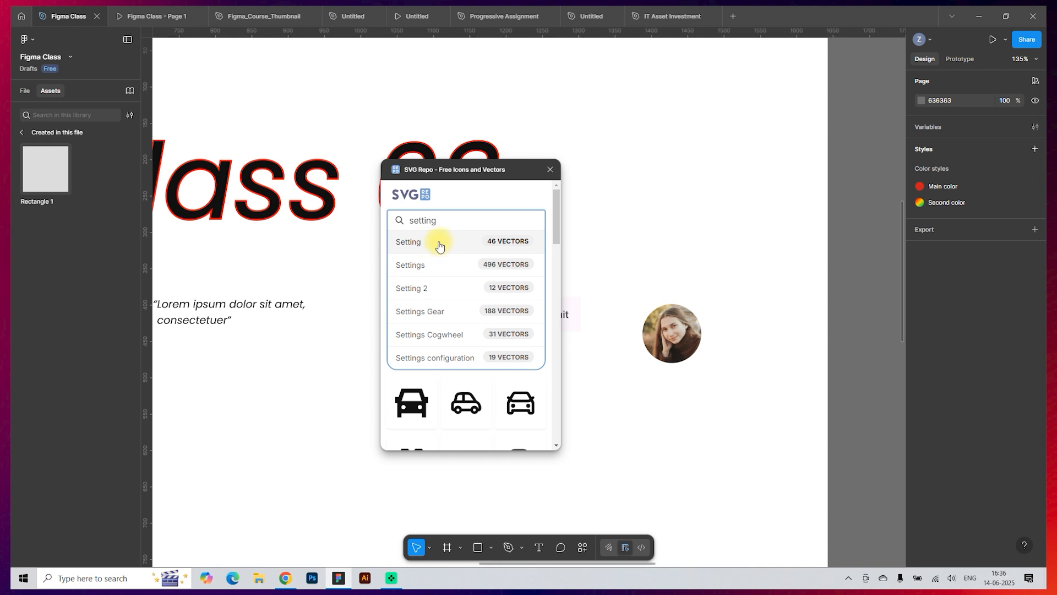
click(434, 242)
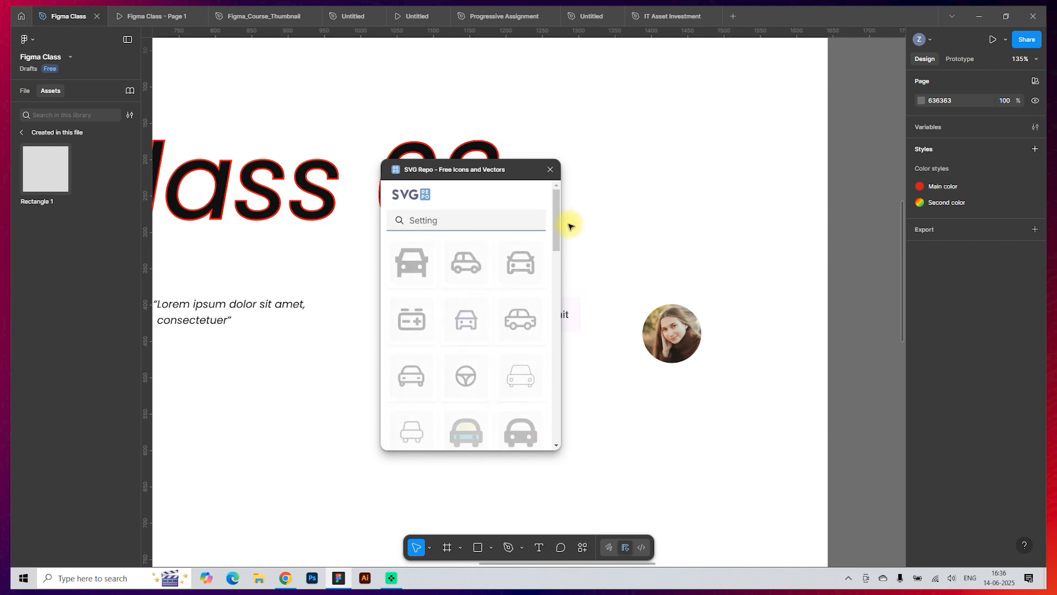
Insert a black outlined gear icon from the results and place it below the Submit component at about X 1099, Y 472
mouse_move(557, 243)
mouse_down()
mouse_move(556, 272)
mouse_move(554, 230)
mouse_up()
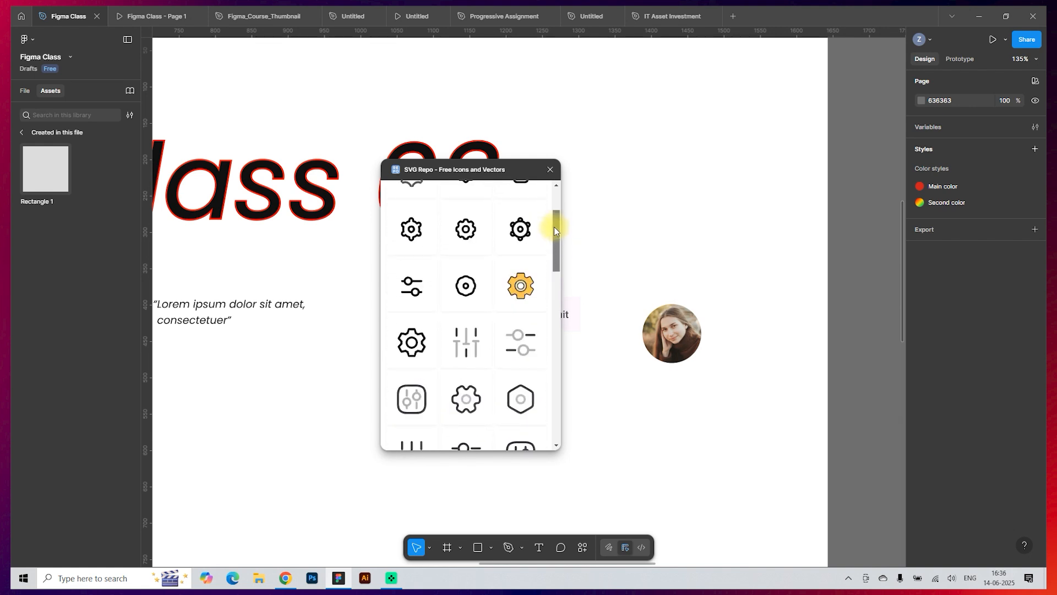
click(469, 231)
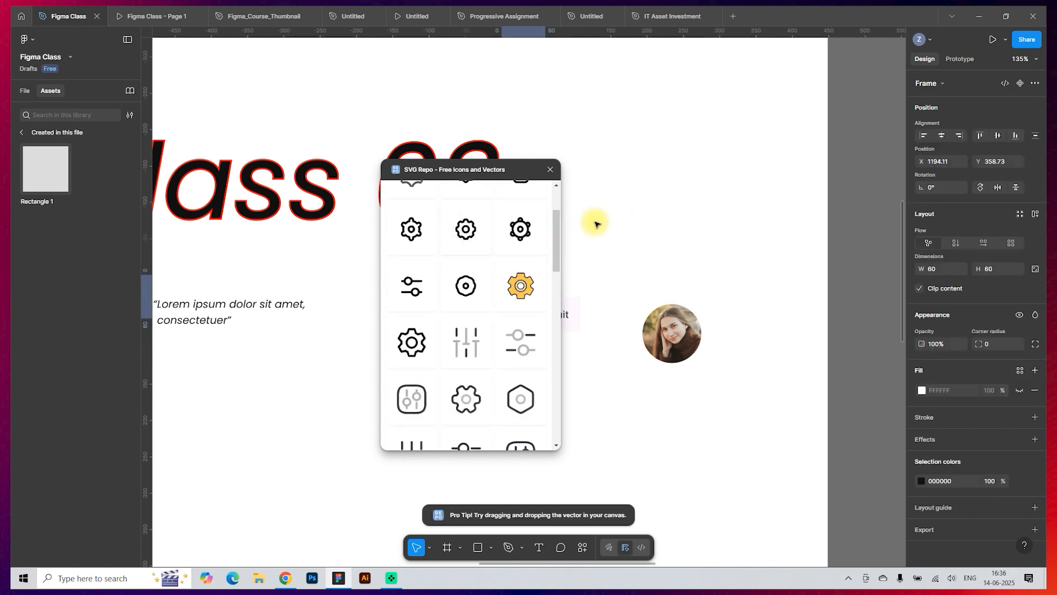
drag(478, 170, 297, 175)
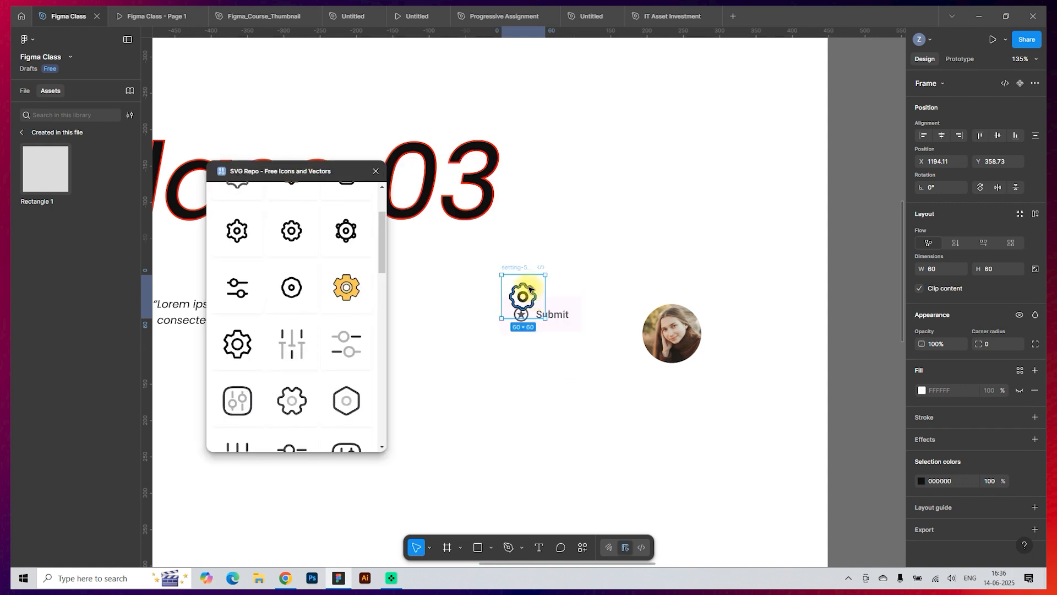
drag(523, 296, 481, 384)
click(454, 378)
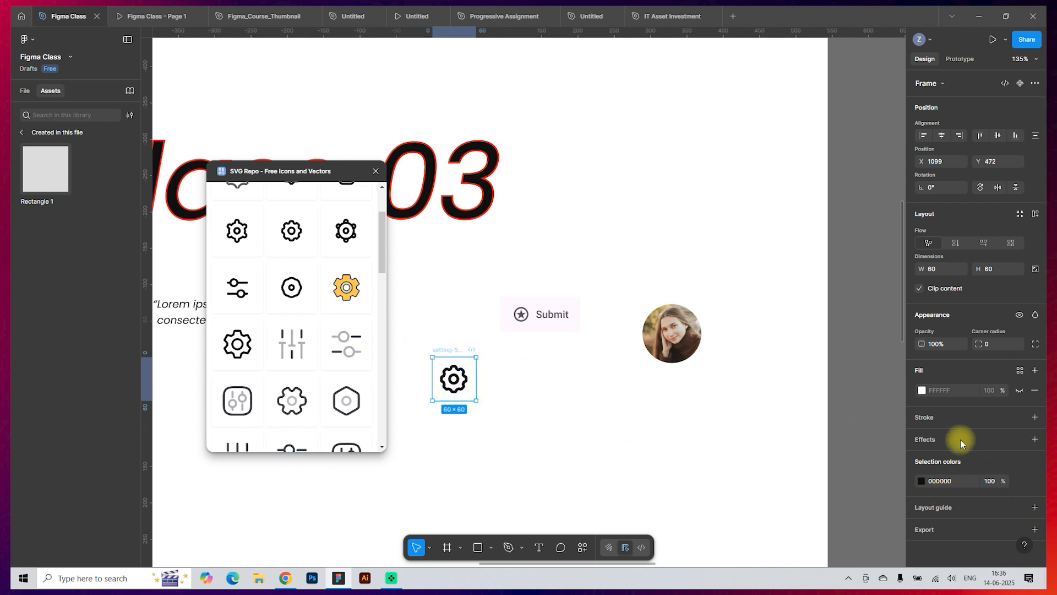
Recolor the gear icon from black to red FF3535
click(922, 481)
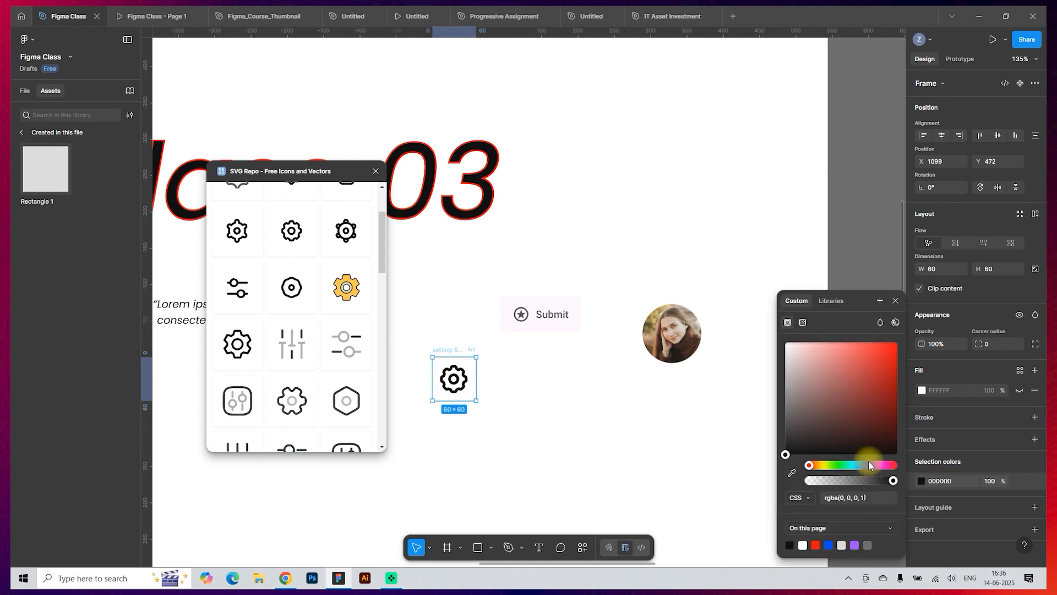
drag(872, 368, 874, 337)
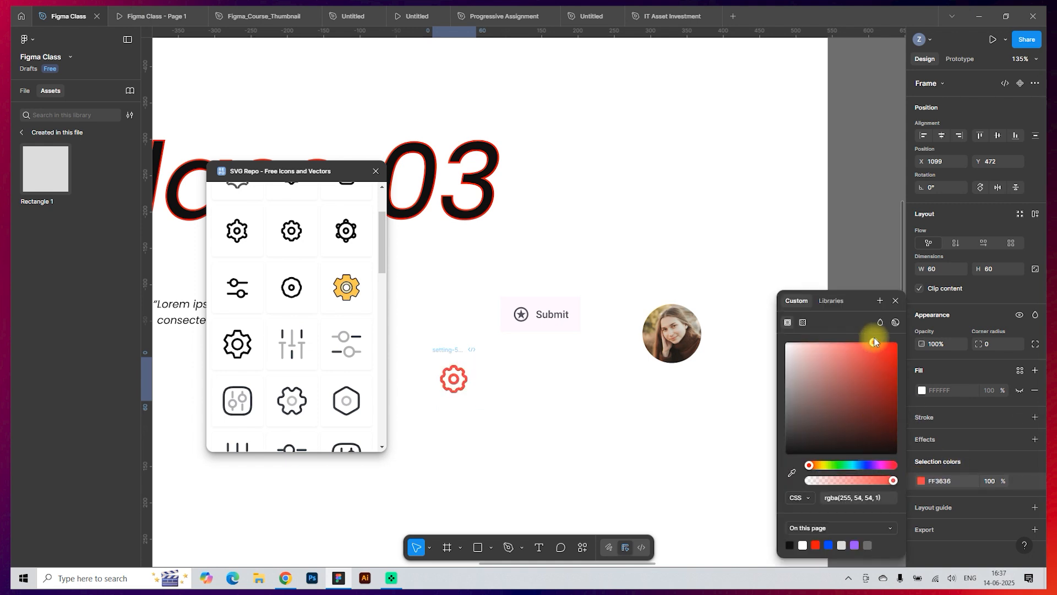
click(896, 301)
drag(383, 245, 384, 189)
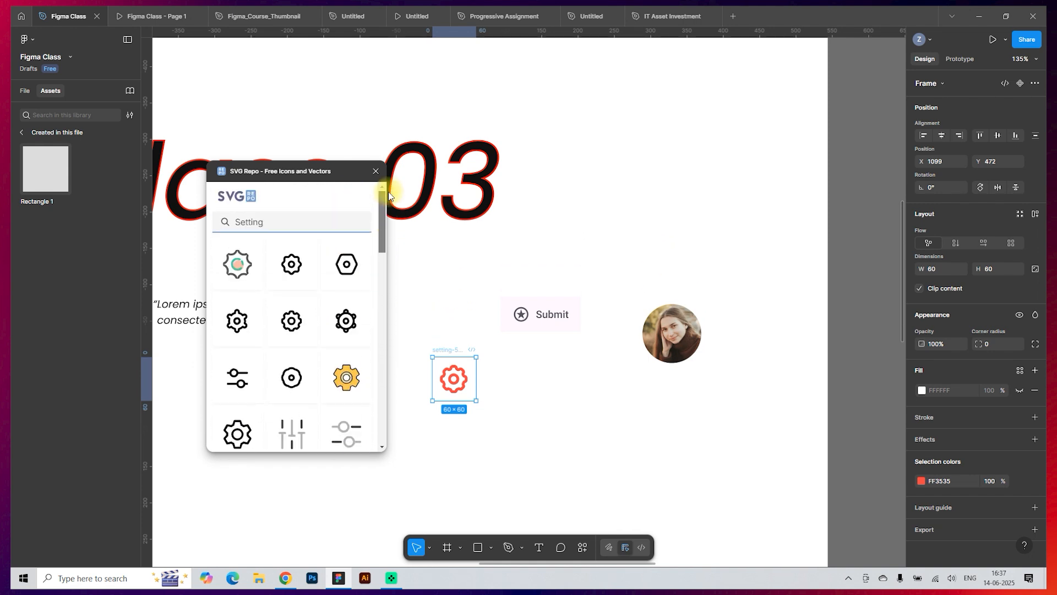
drag(323, 181, 595, 174)
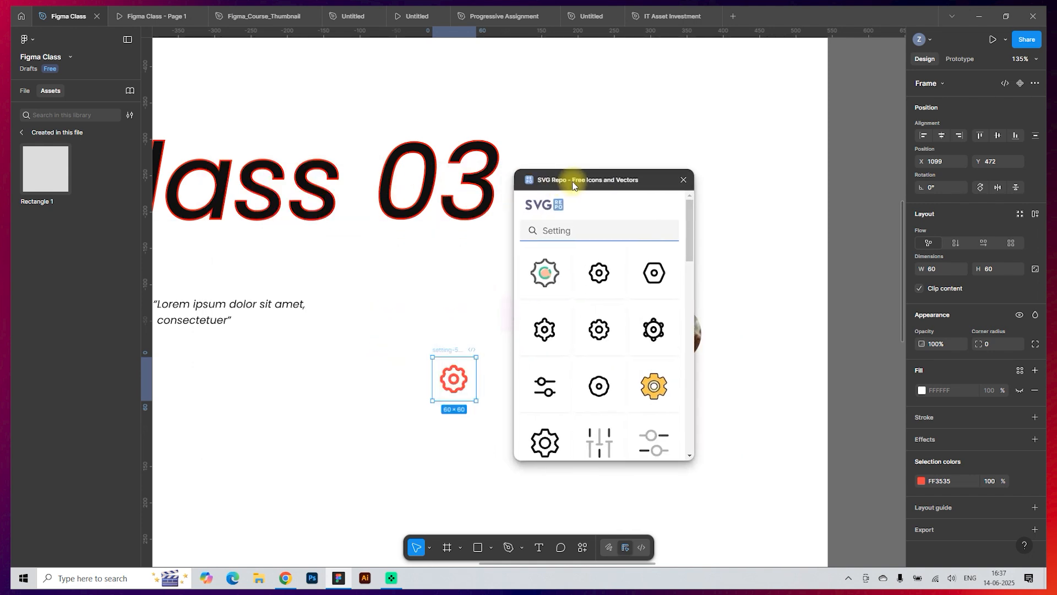
click(578, 234)
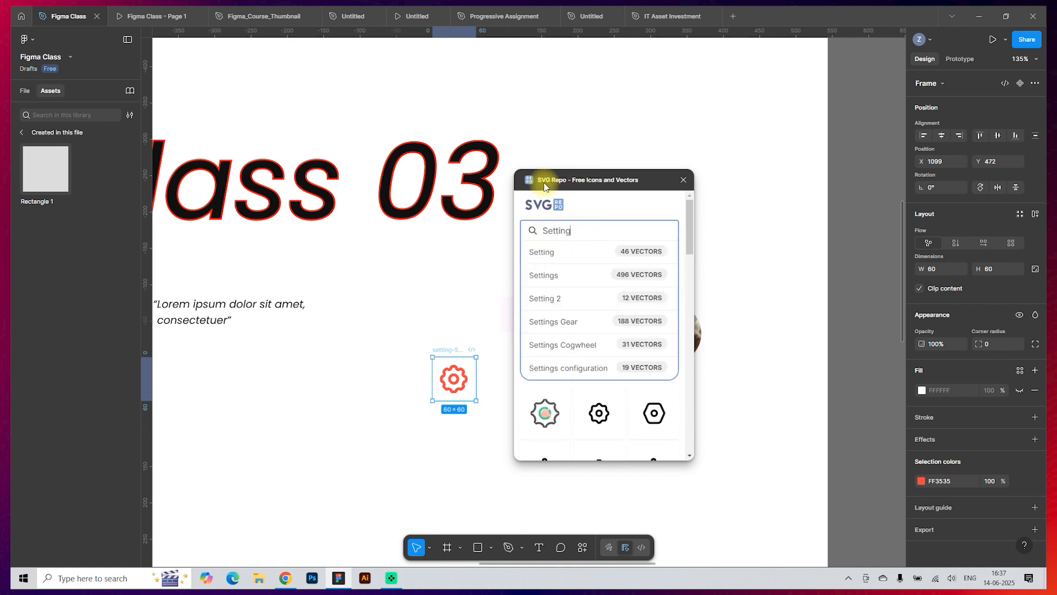
Find the Iconify plugin by searching actions for "ico", run it, and place its window over the middle of the canvas
key(ctrl+k)
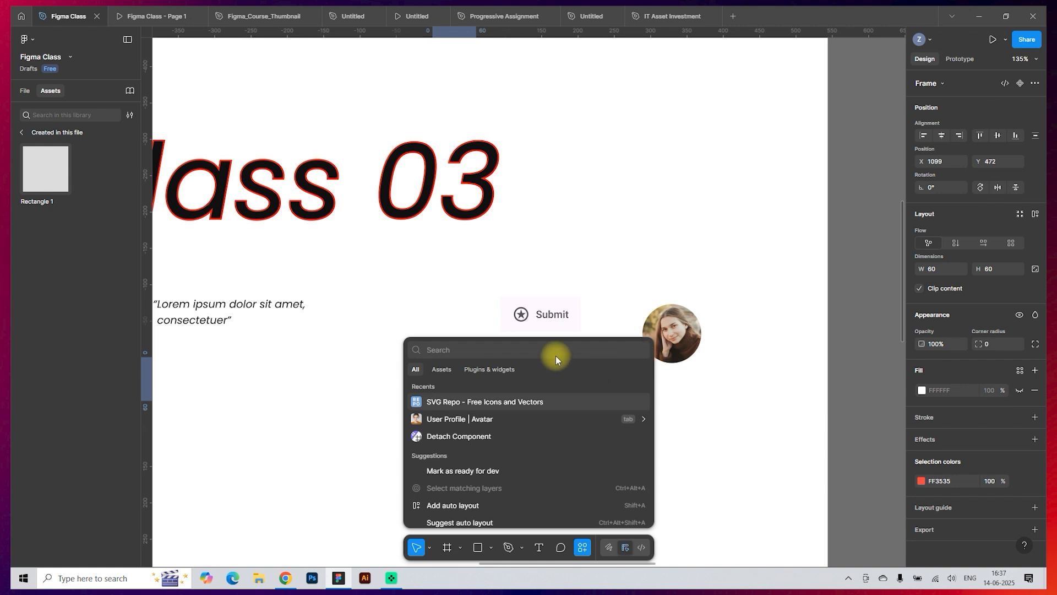
click(447, 350)
text(ico)
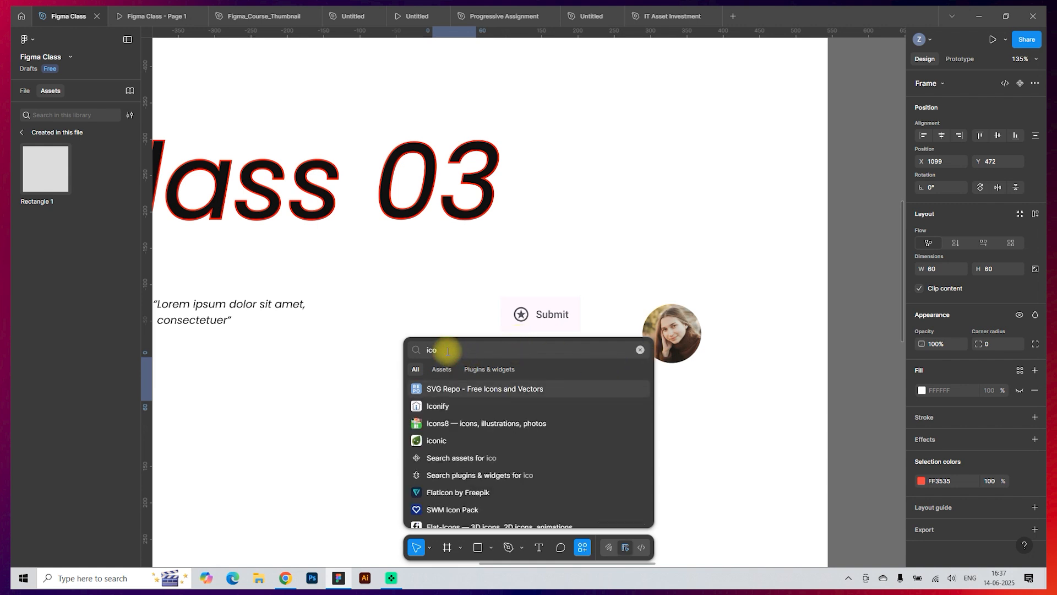
click(440, 406)
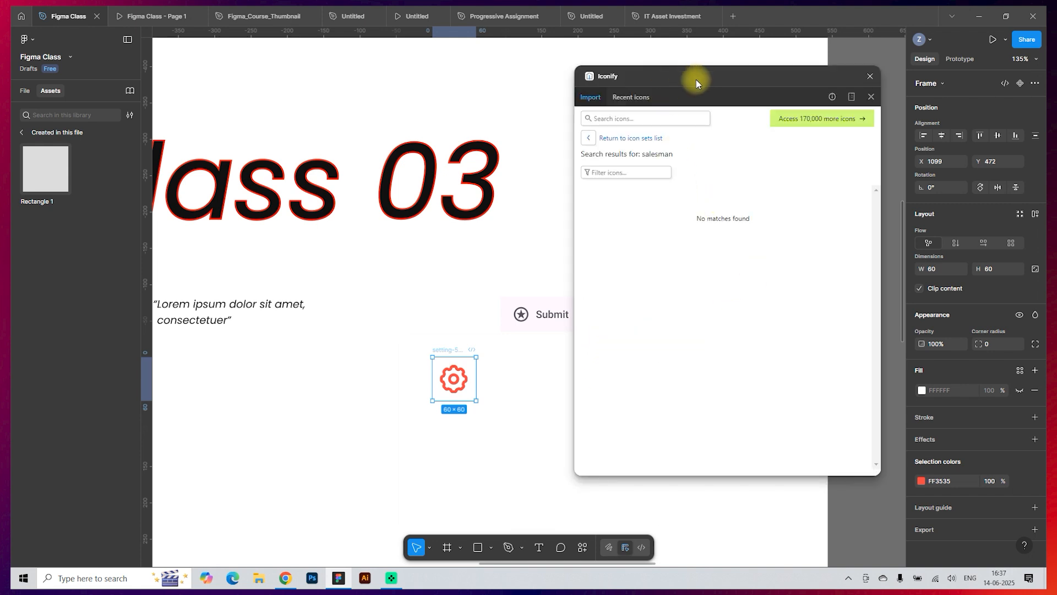
drag(636, 87, 567, 88)
Search Iconify for "profile" icons, browse through the results, and clear the search
click(500, 133)
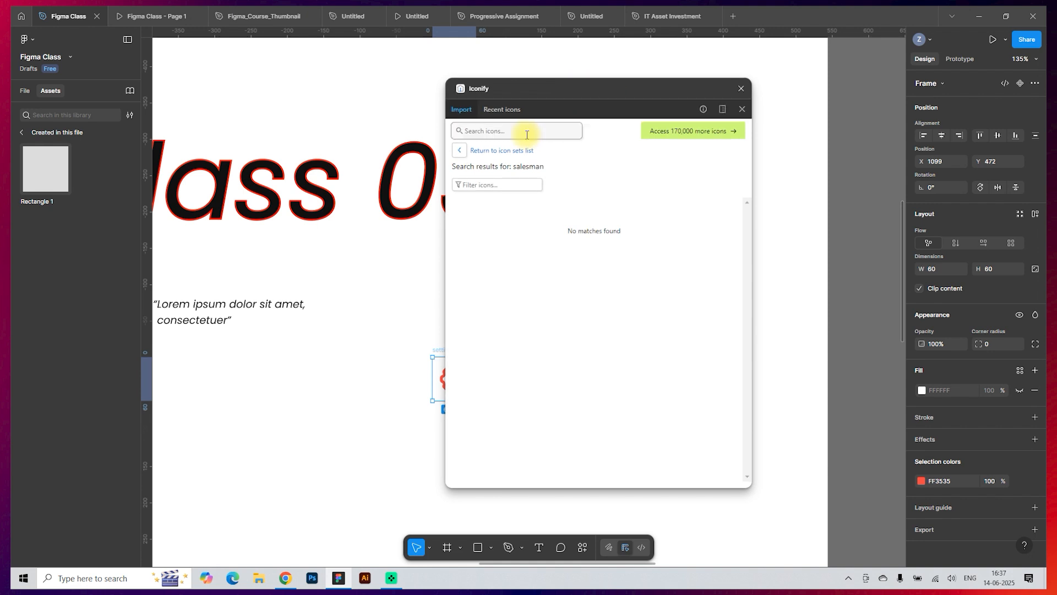
text(profile)
key(Return)
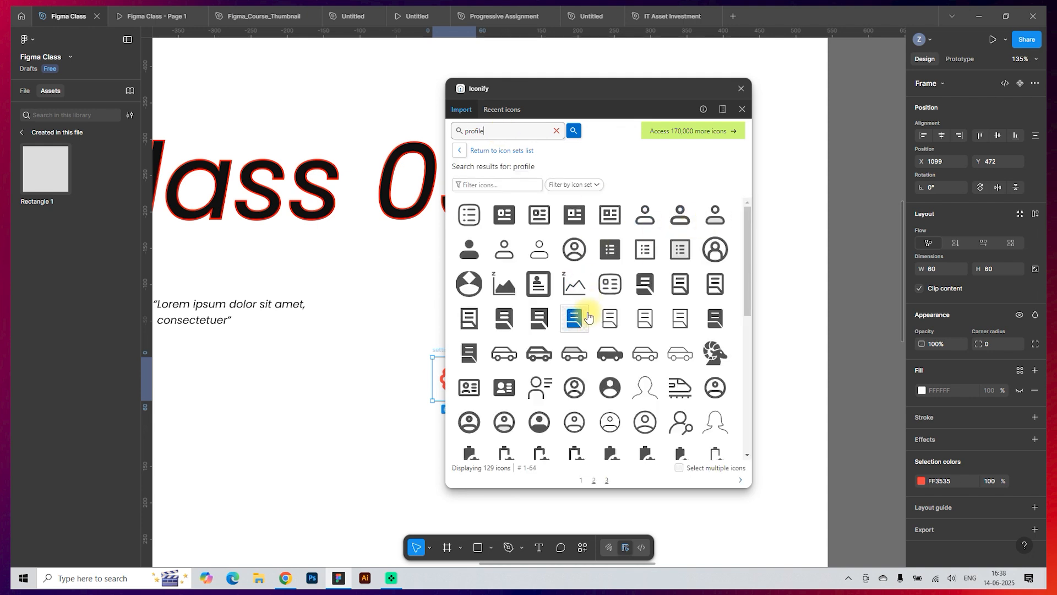
scroll(575, 308, down, 10)
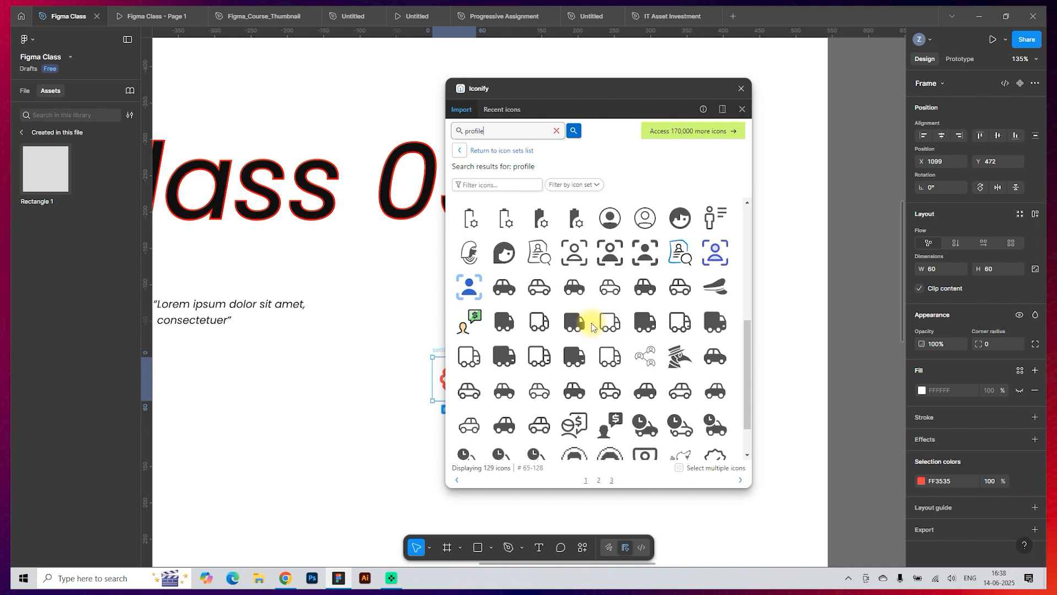
scroll(578, 319, down, 2)
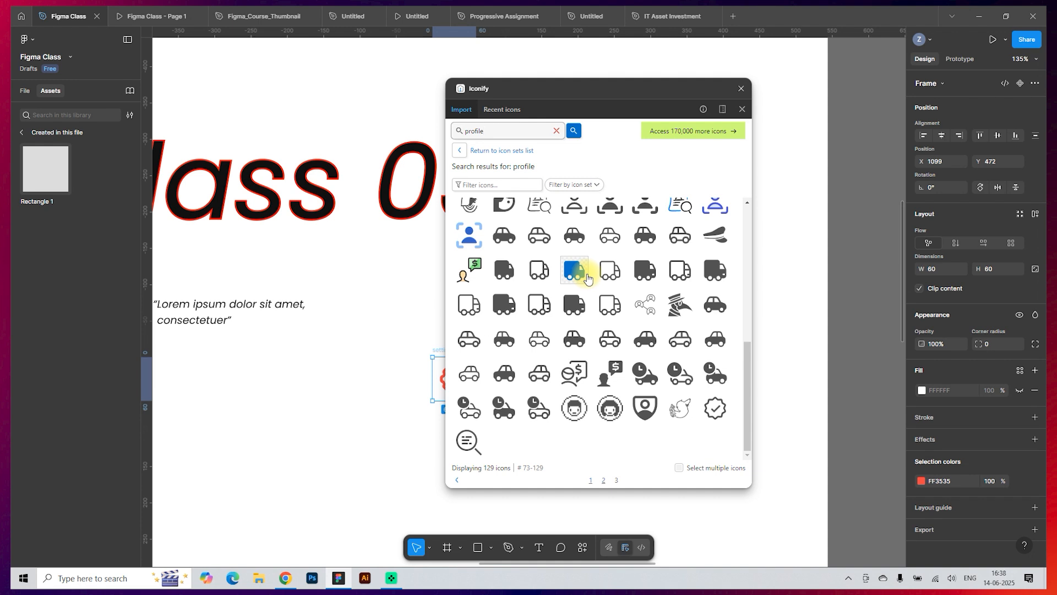
click(556, 130)
drag(600, 94, 617, 103)
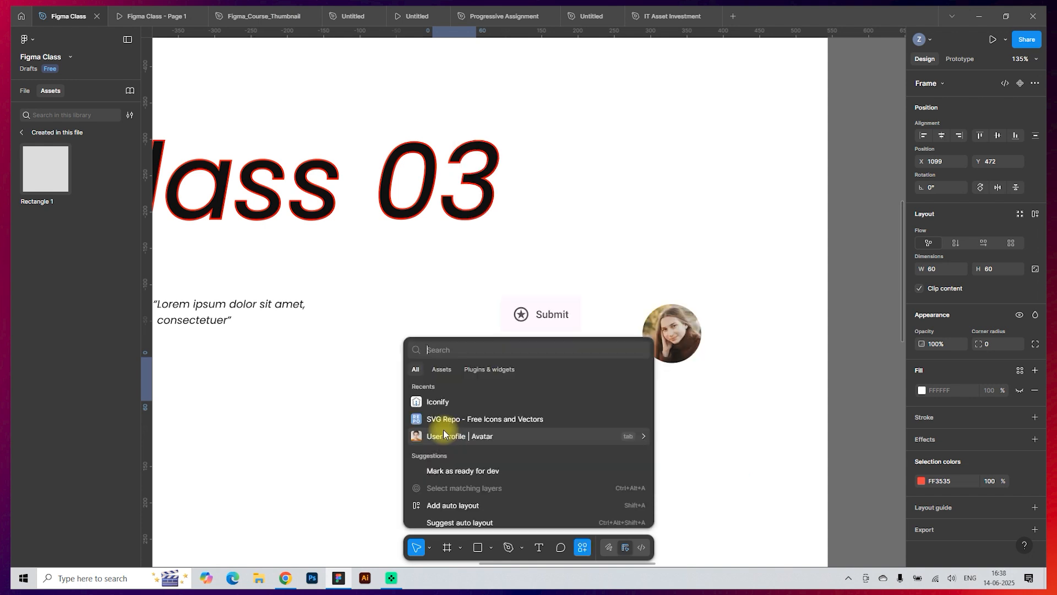
Run the Flaticon by Freepik plugin from the list of plugins and widgets
click(485, 374)
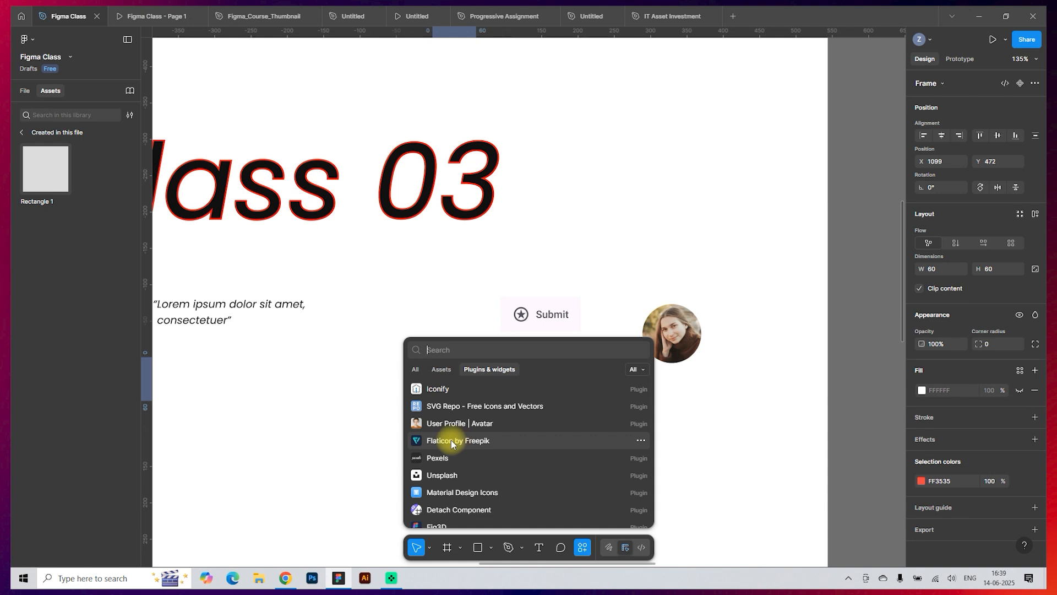
click(451, 441)
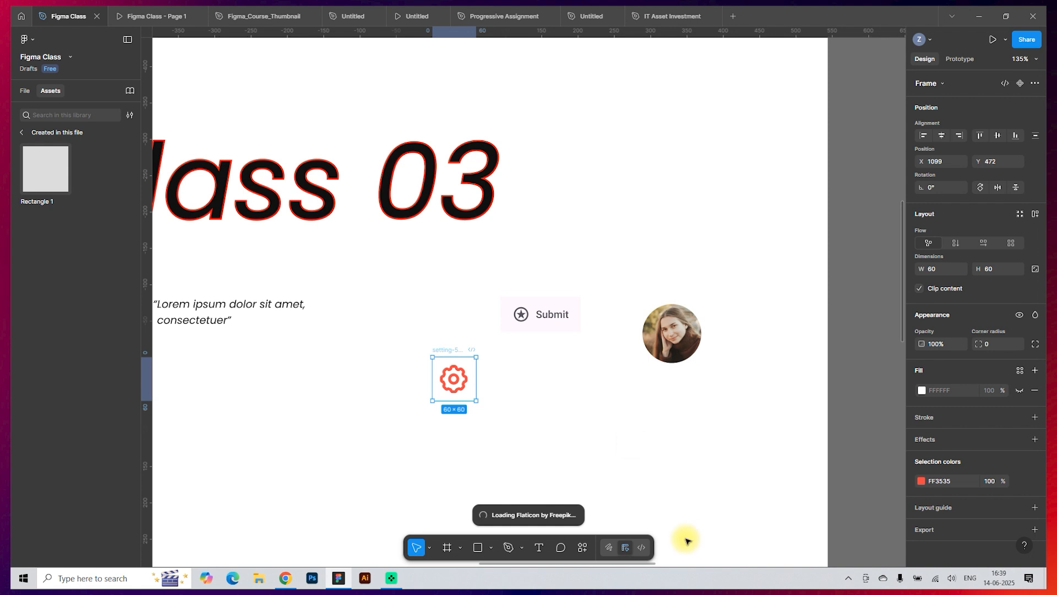
Browse through the icons offered in the Flaticon plugin window, and close the plugin without inserting any
click(584, 547)
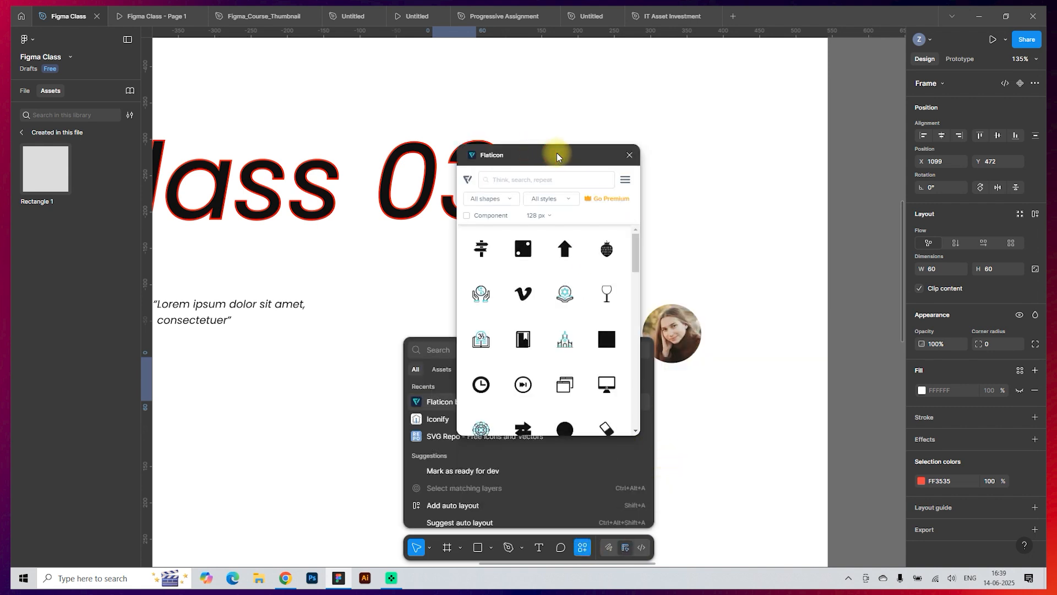
drag(557, 156, 573, 155)
scroll(573, 334, down, 3)
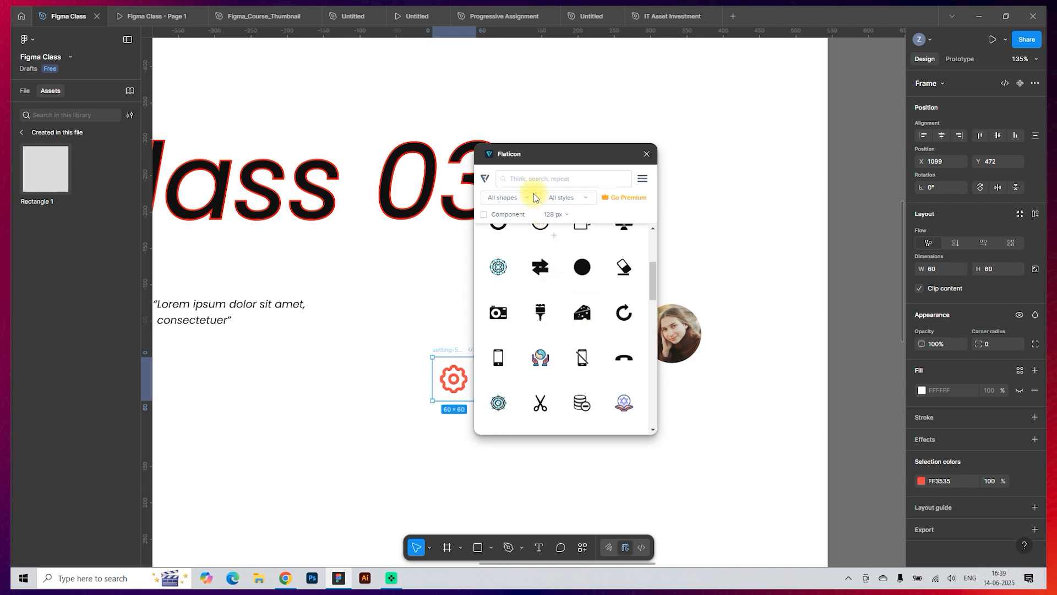
scroll(567, 331, down, 5)
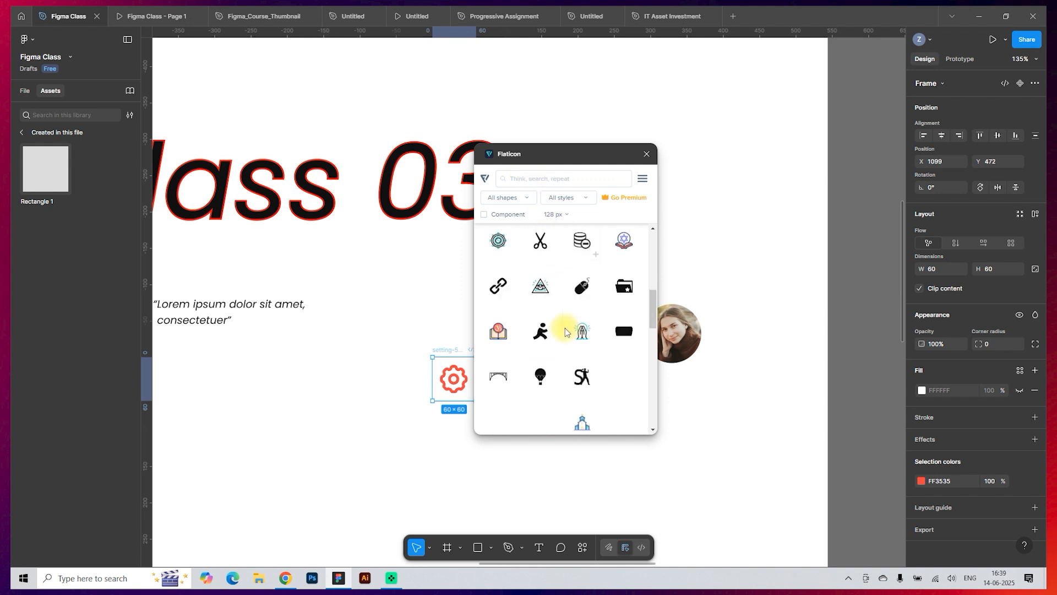
scroll(571, 309, up, 10)
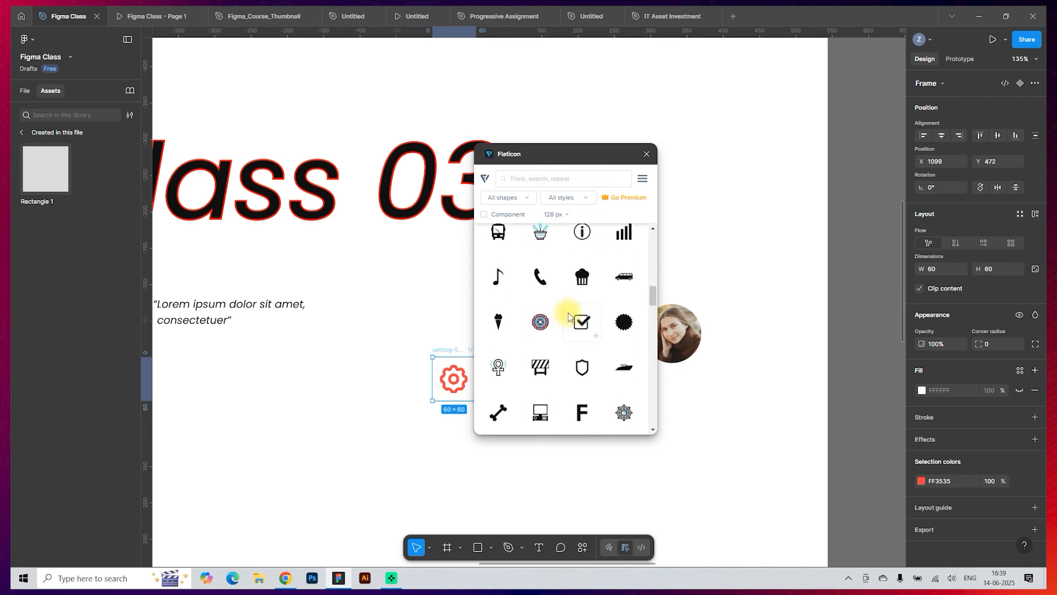
click(645, 154)
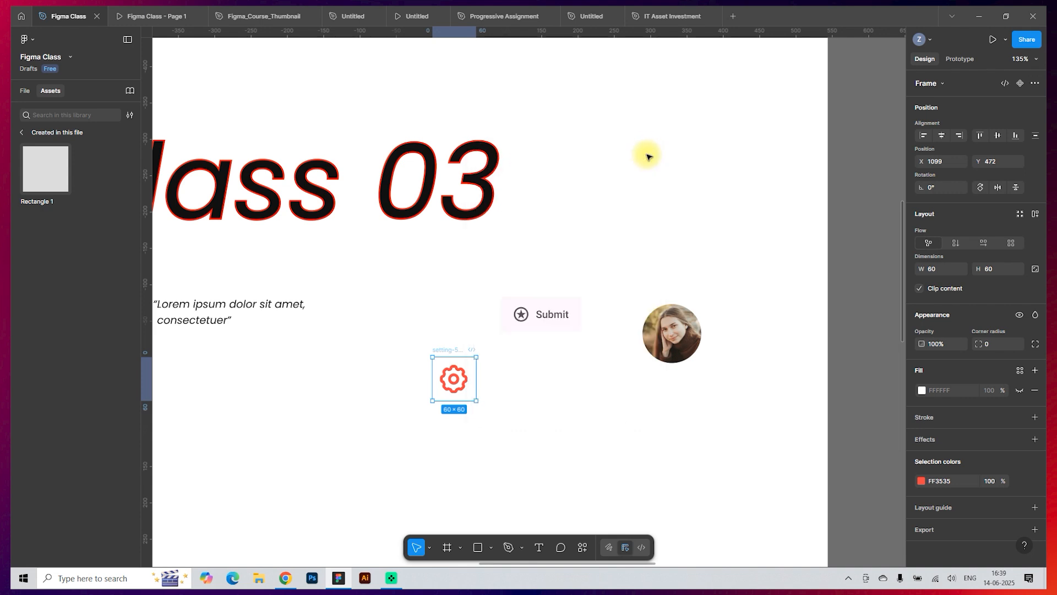
Open the list of plugins and widgets and look through the recently used and suggested entries
click(582, 546)
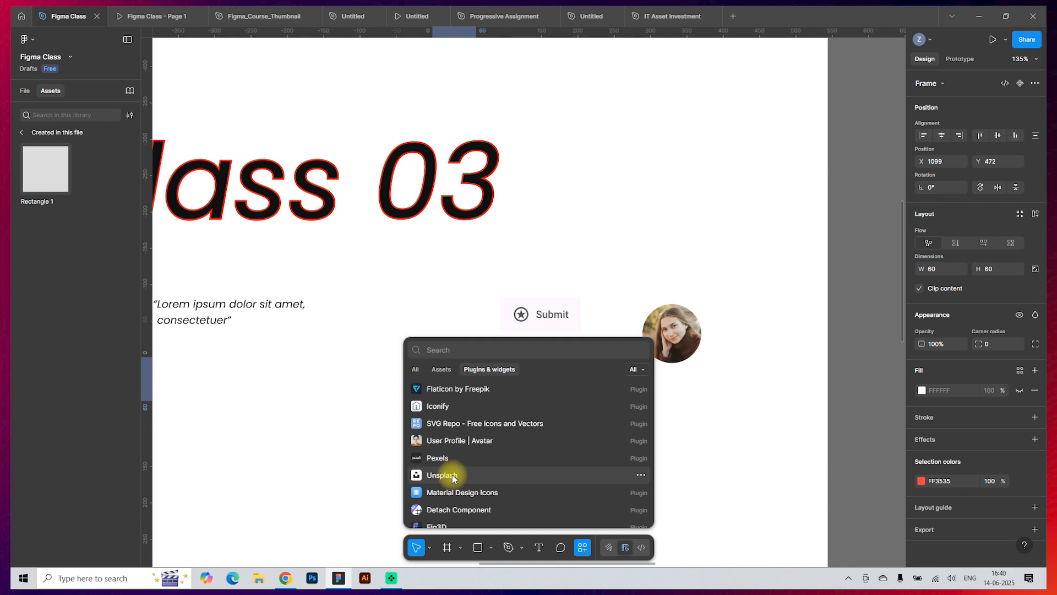
scroll(451, 475, down, 2)
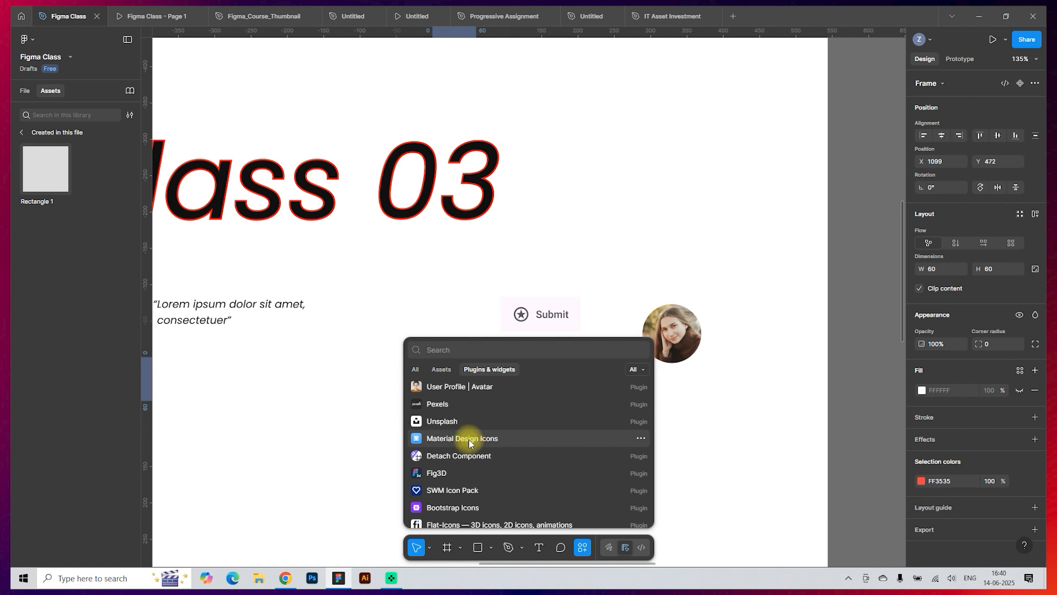
scroll(468, 440, down, 2)
scroll(479, 458, up, 4)
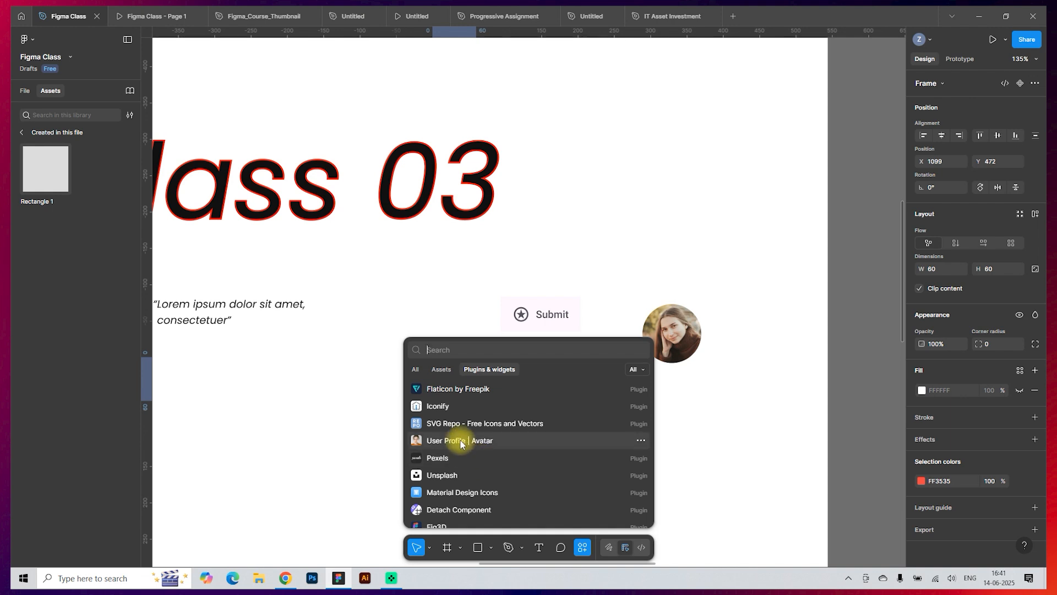
scroll(464, 446, down, 3)
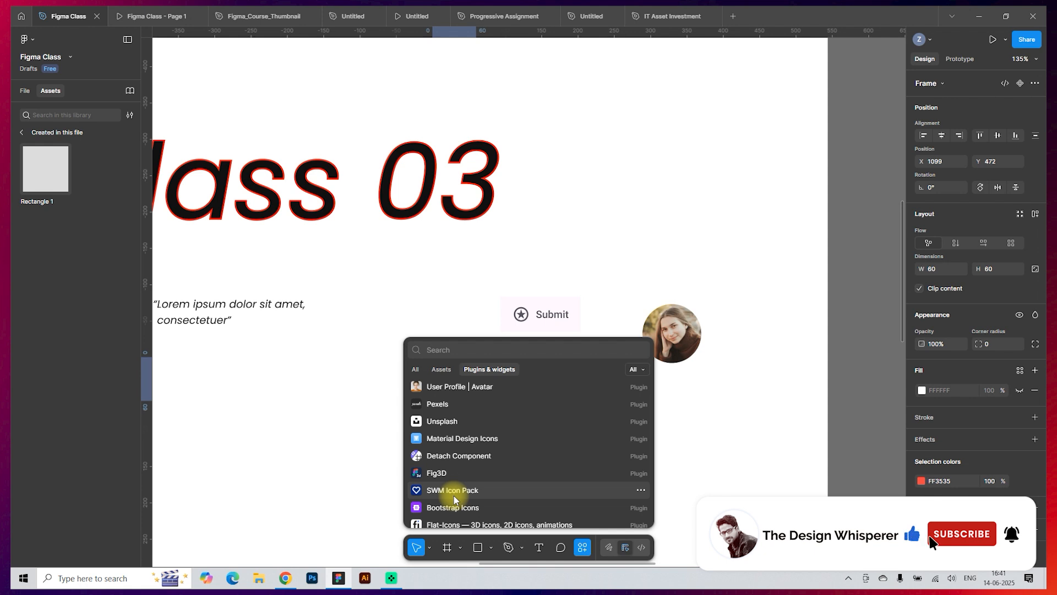
scroll(472, 448, down, 5)
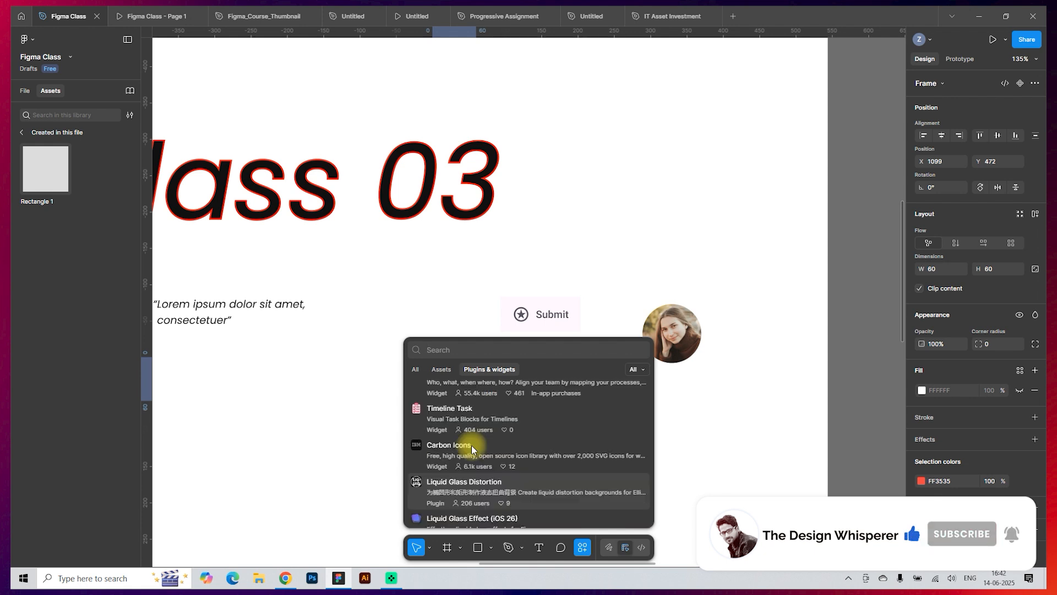